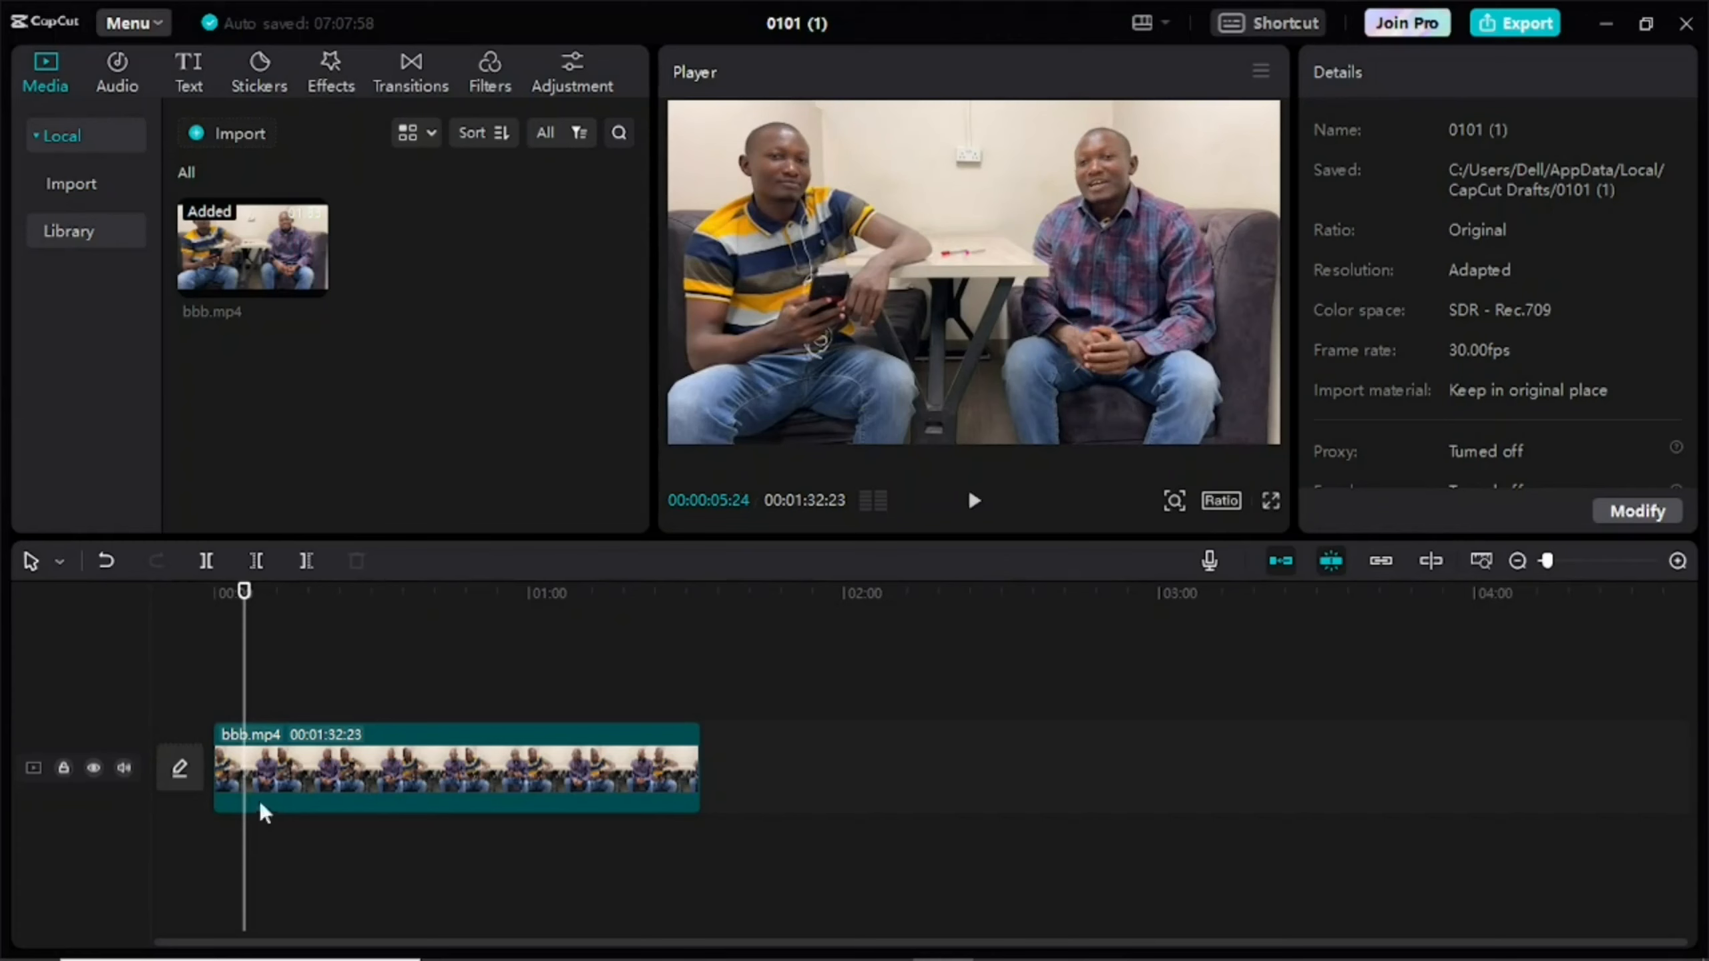
# - Add Position & Size keyframes to the bbb.mp4 clip at 00:00:05:24 and 00:00:10:14
pyautogui.click(262, 775)
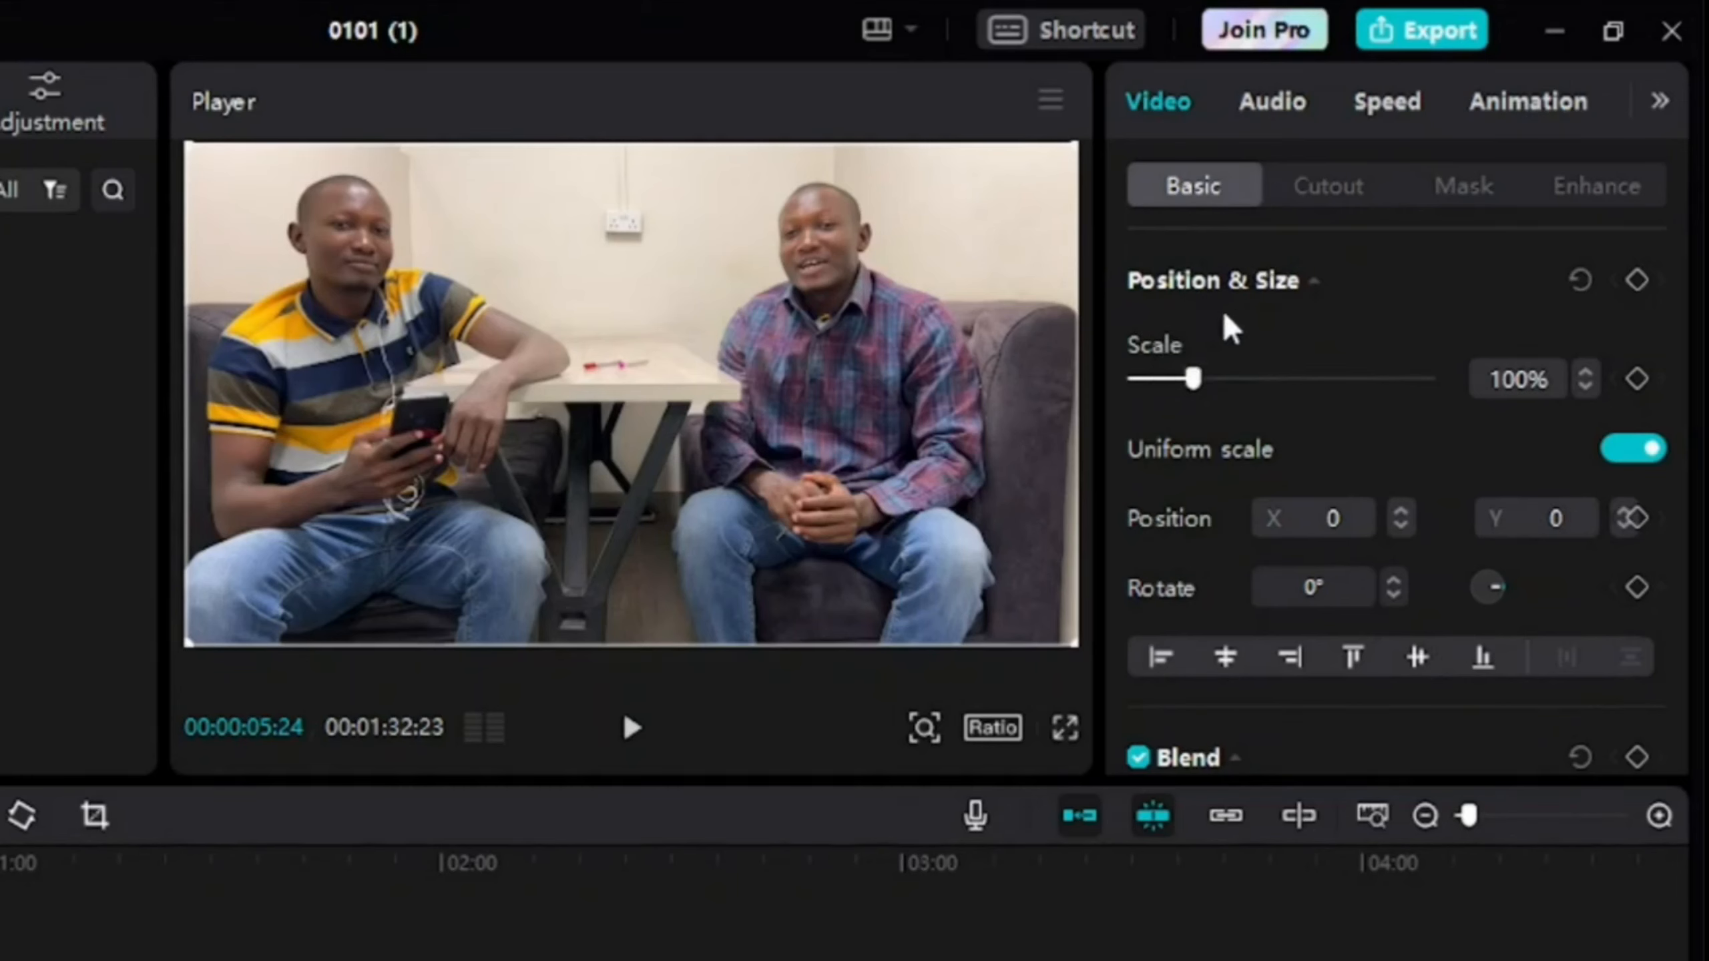
pyautogui.click(1635, 277)
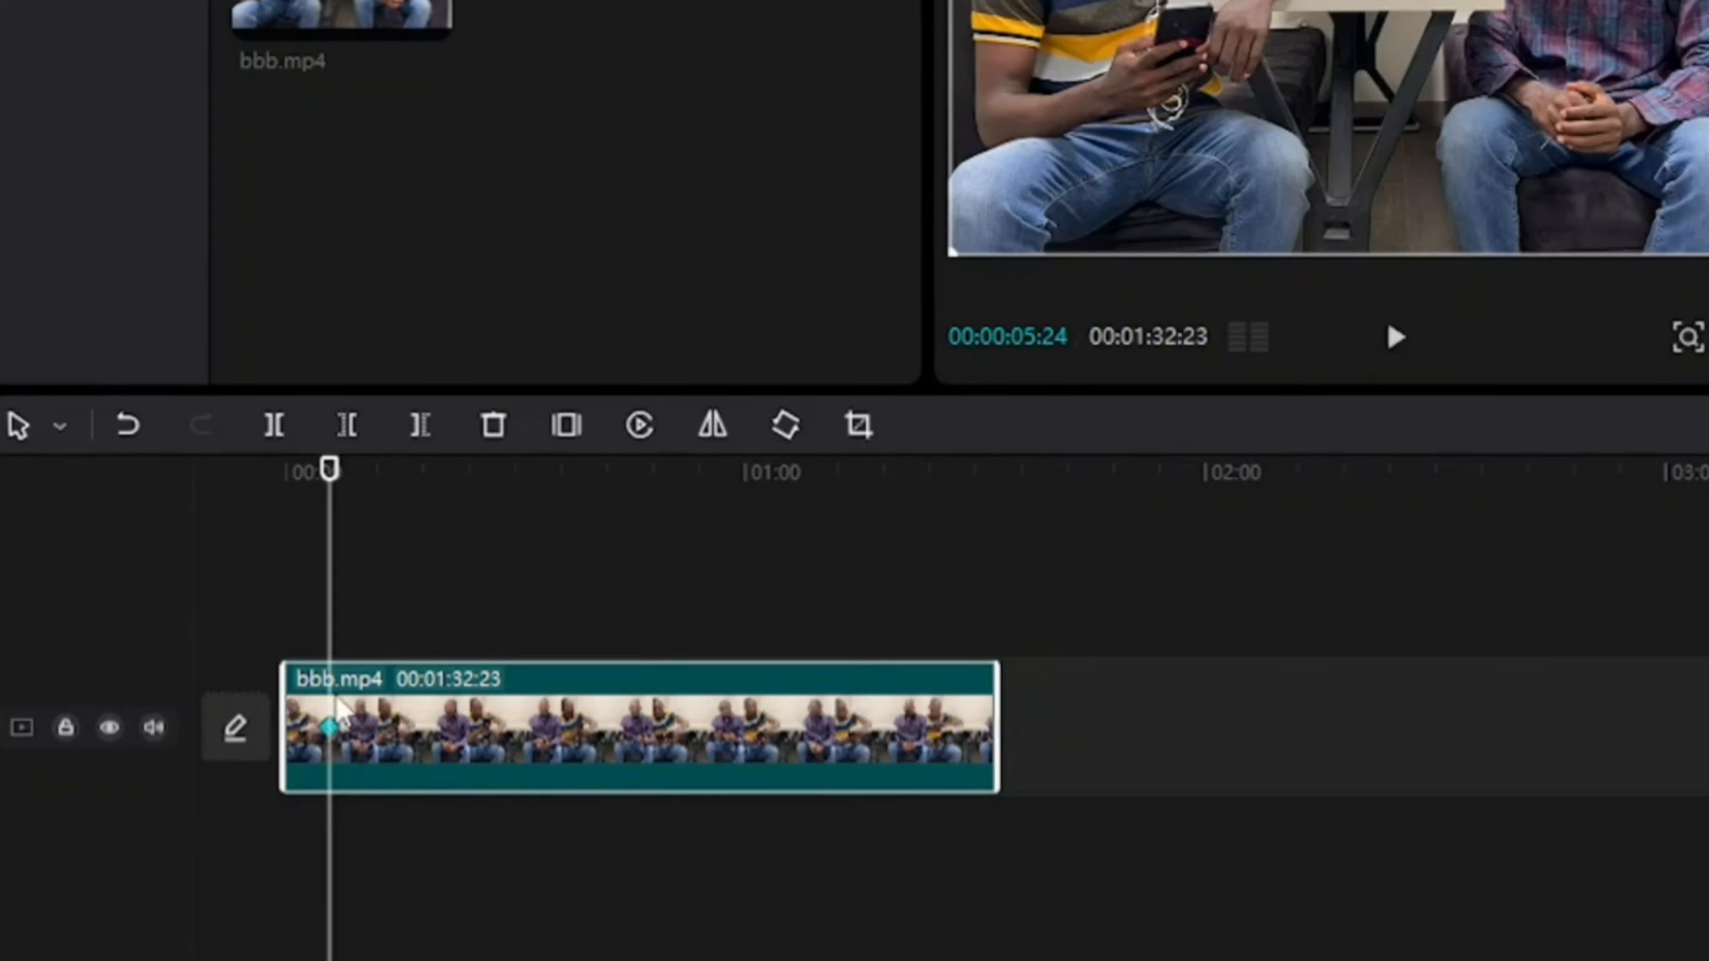
pyautogui.click(354, 613)
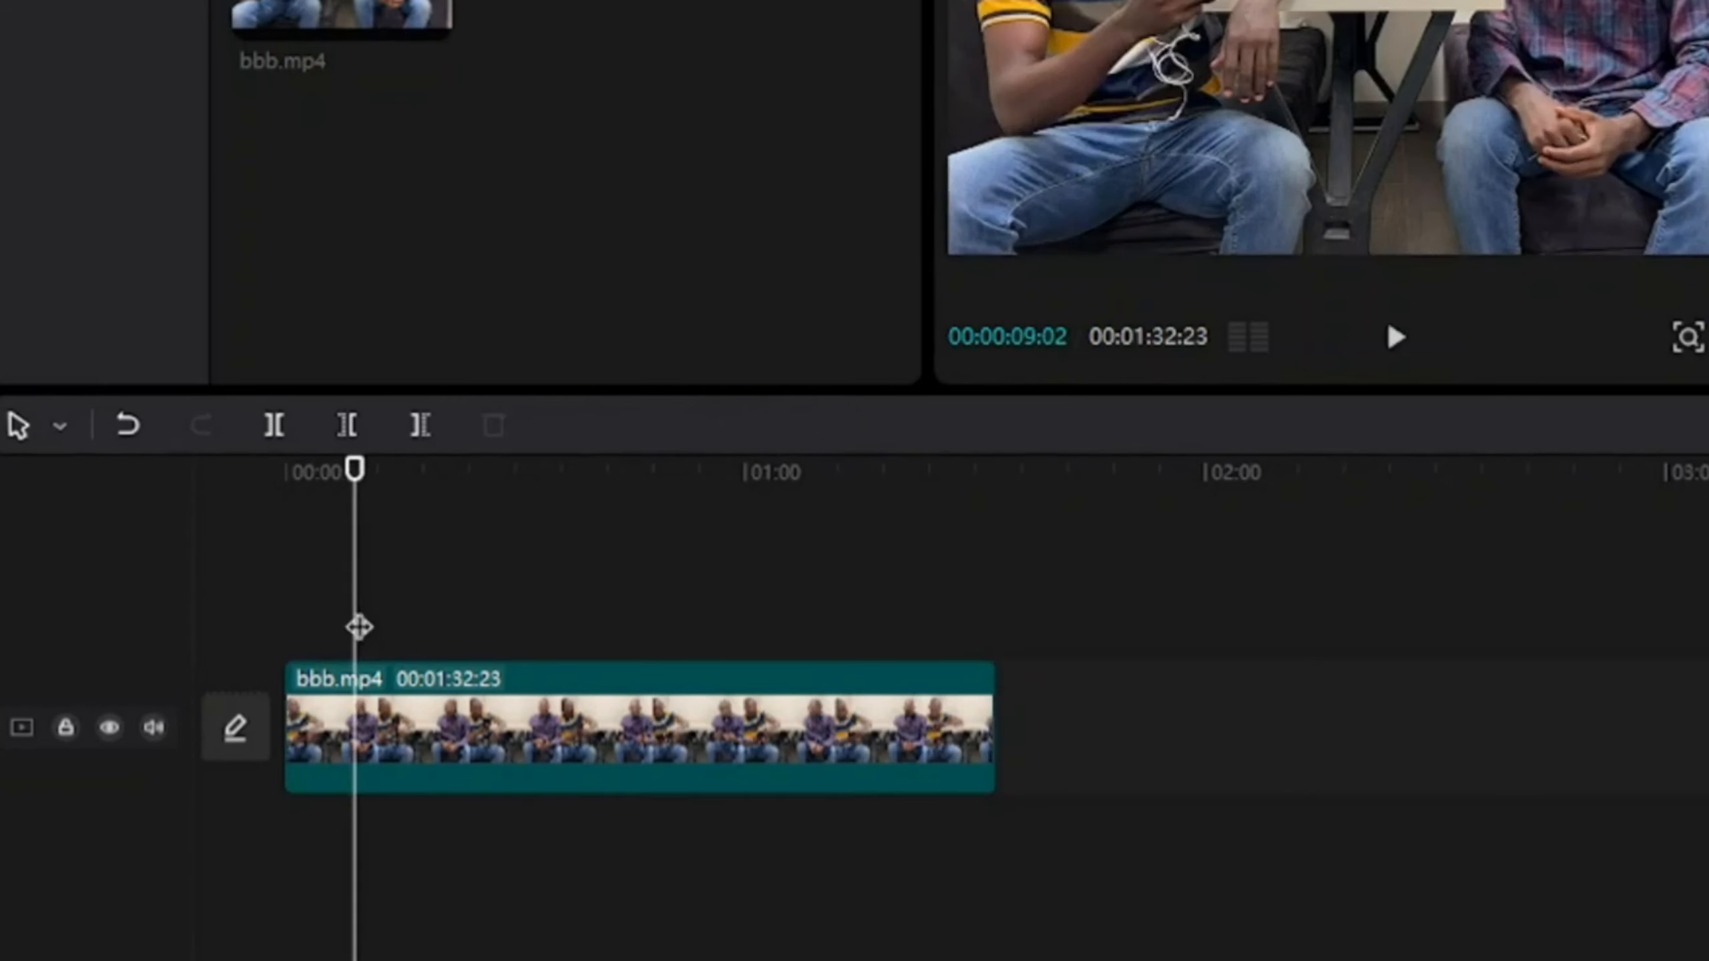
pyautogui.moveTo(355, 650); pyautogui.dragTo(366, 649)
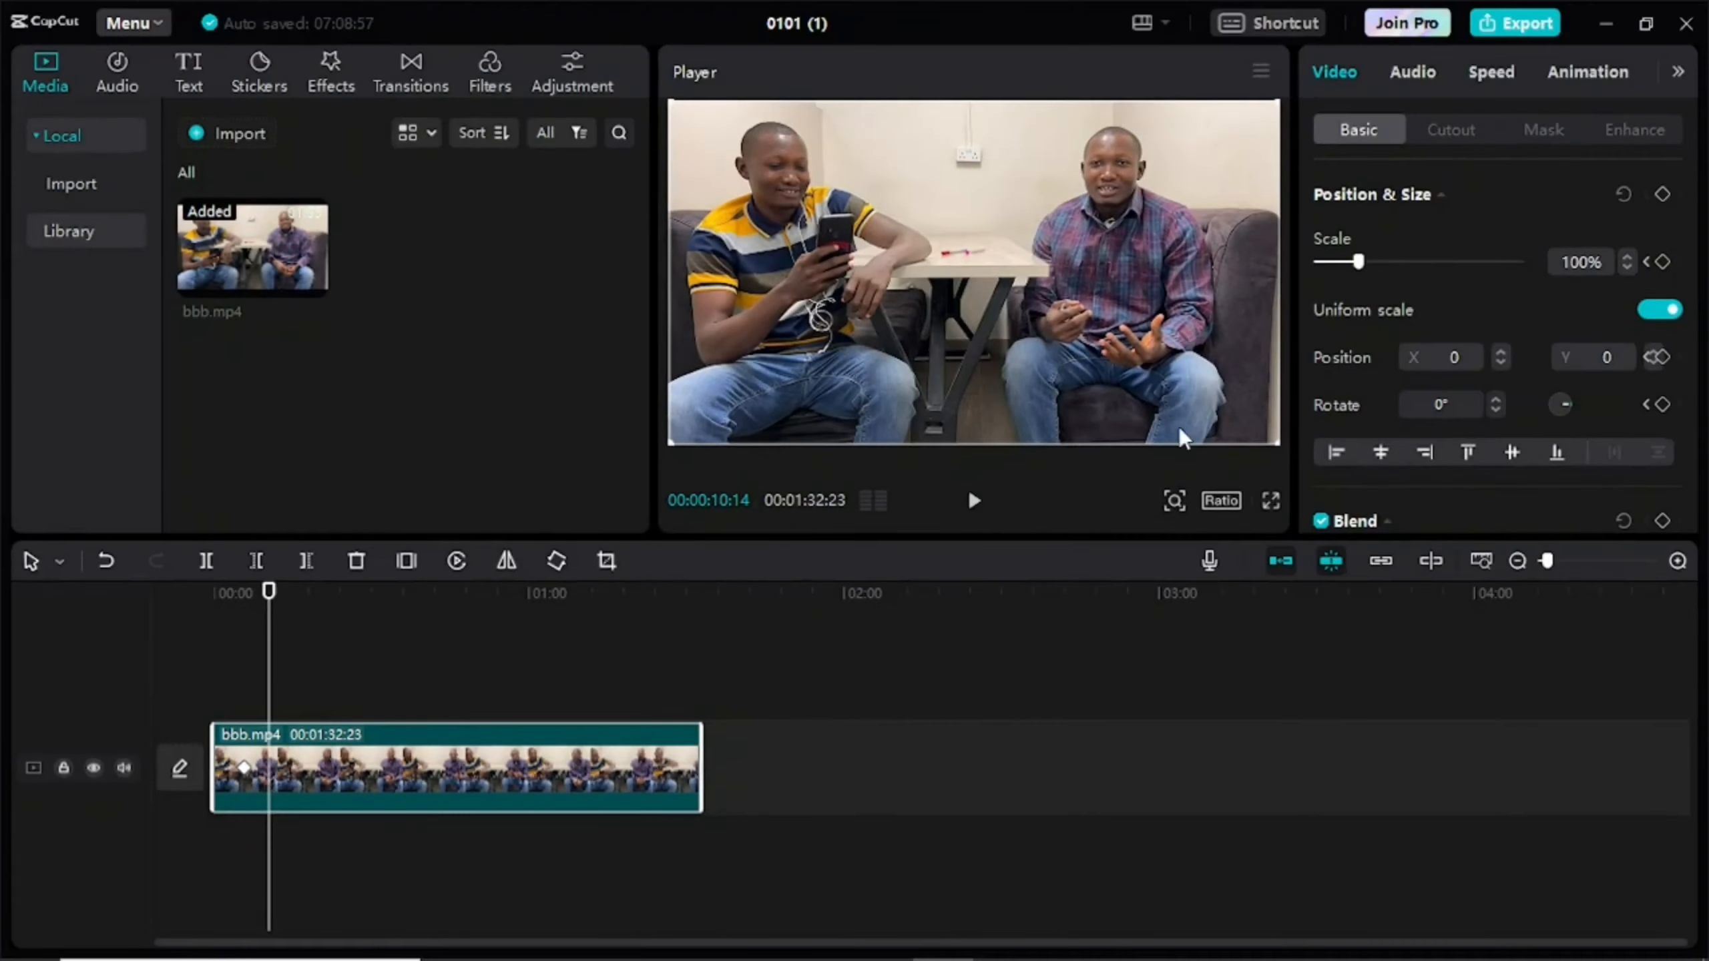
pyautogui.click(1662, 195)
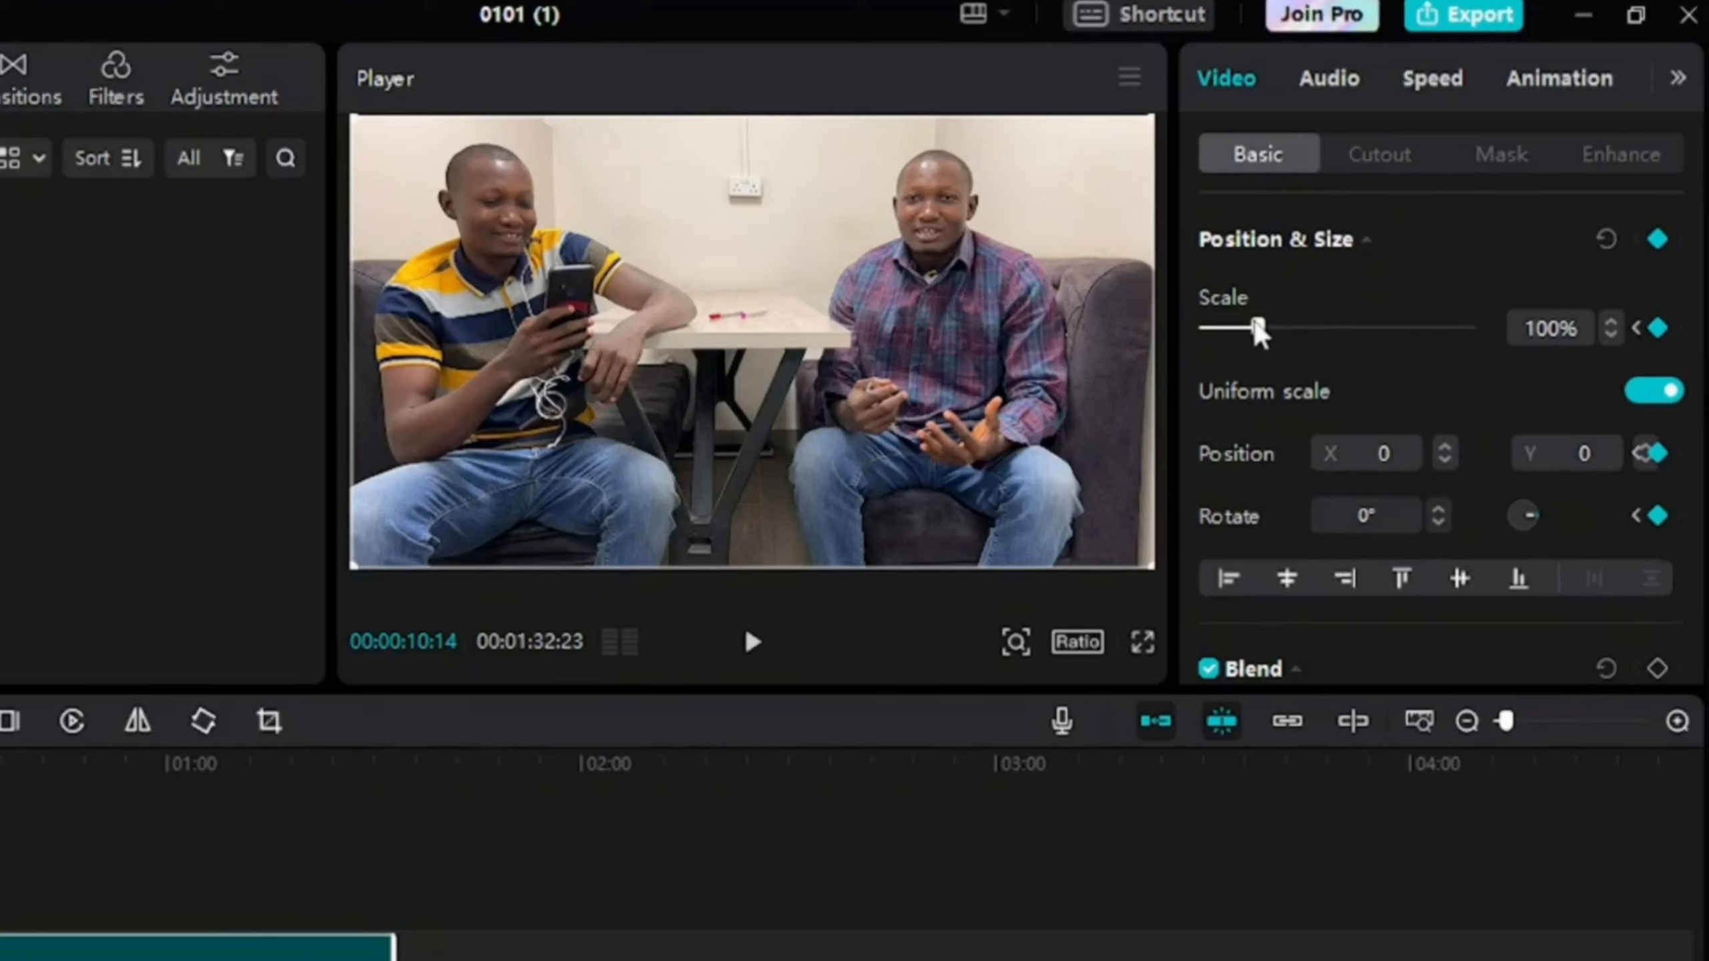
# - At the second keyframe, scale the video to 151% and reposition it to about X -719, Y -393, framing the man in the plaid shirt
pyautogui.moveTo(1257, 328)
pyautogui.mouseDown()
pyautogui.moveTo(1274, 329)
pyautogui.moveTo(1254, 329)
pyautogui.mouseUp()
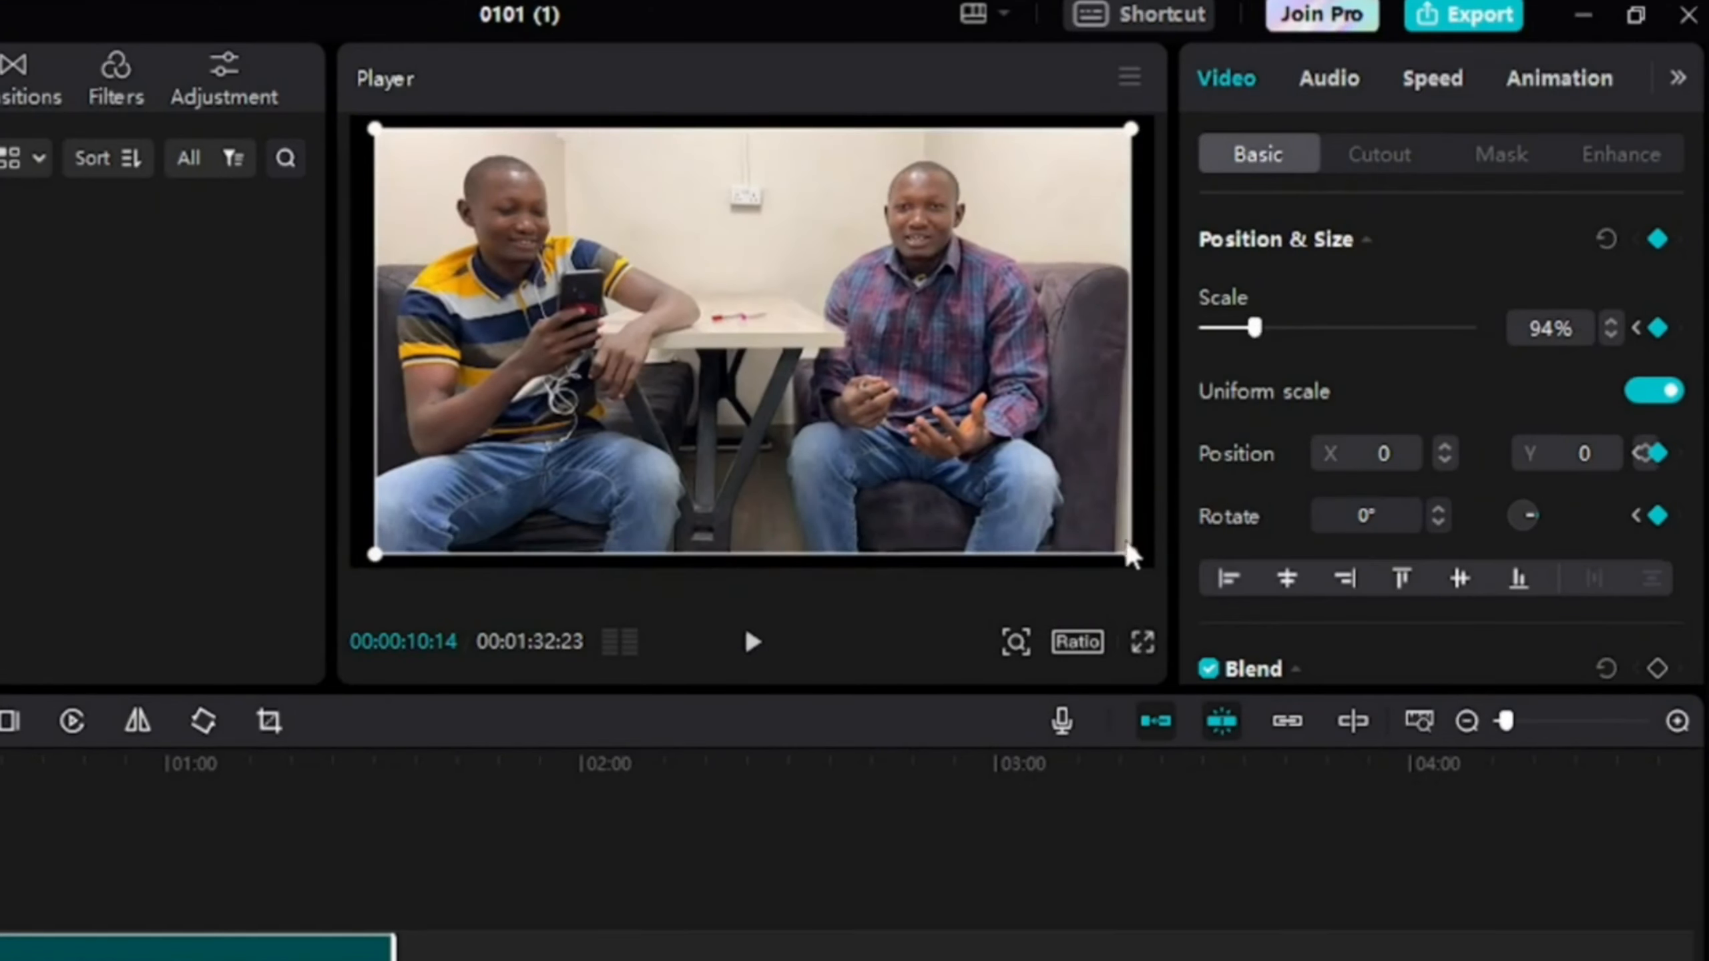
pyautogui.moveTo(1132, 555); pyautogui.dragTo(1164, 599)
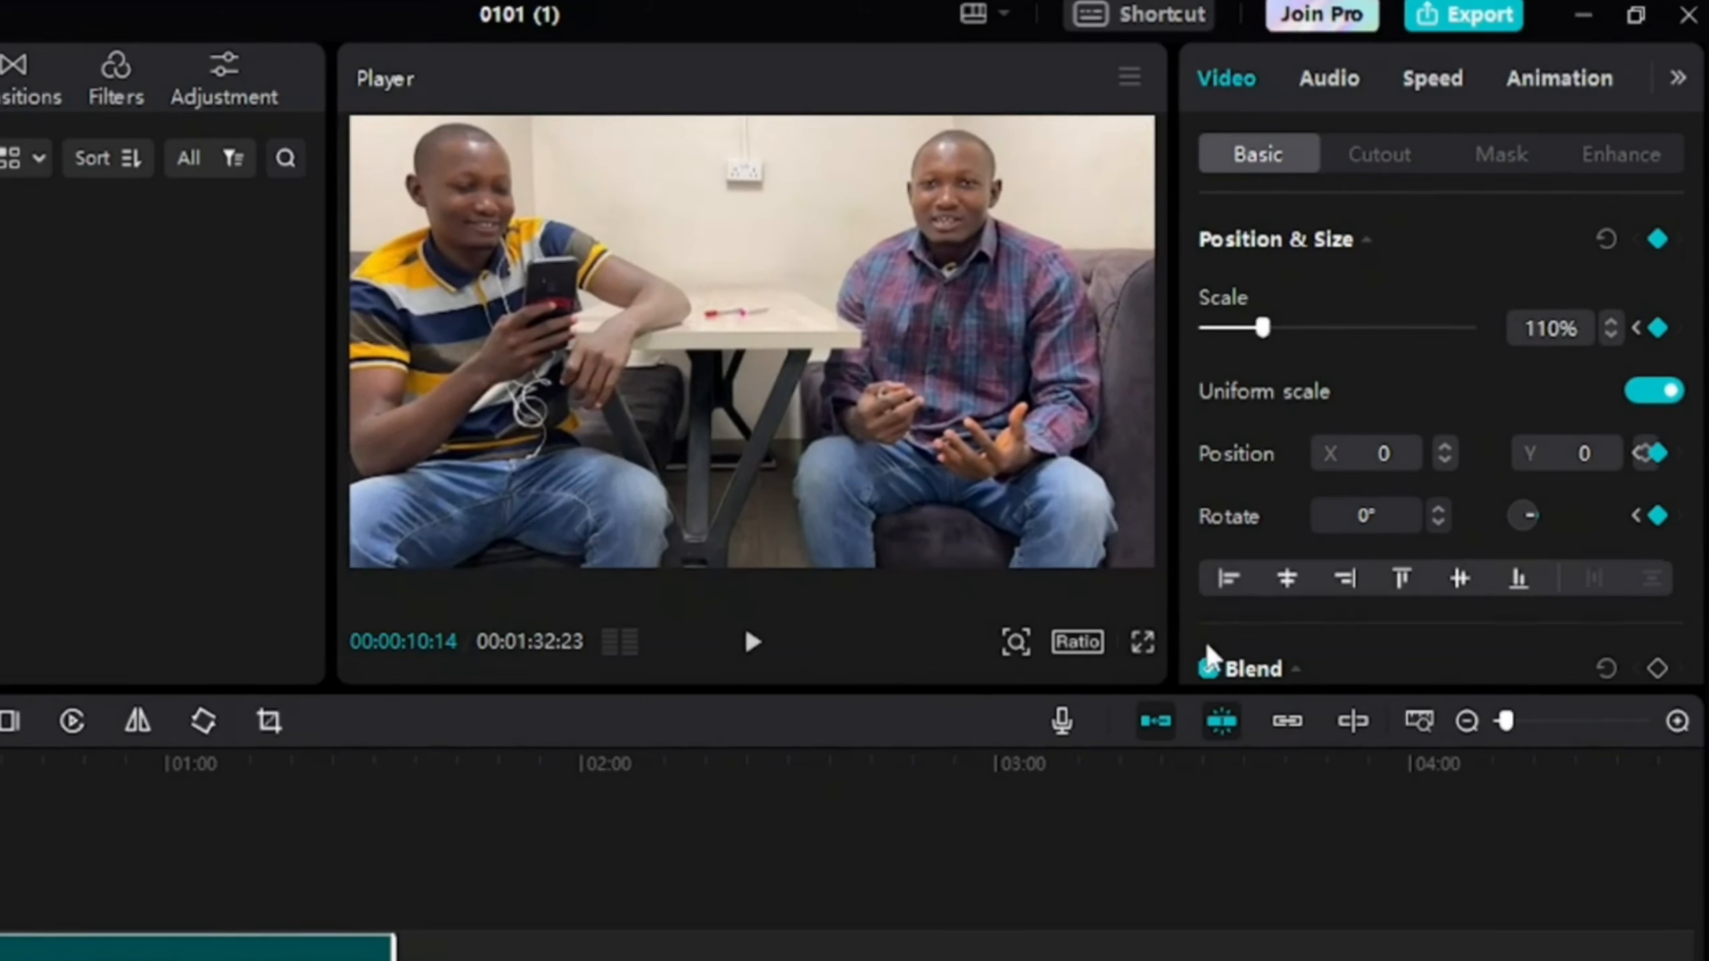
pyautogui.scroll(-1, 1281, 344)
pyautogui.scroll(1, 1269, 344)
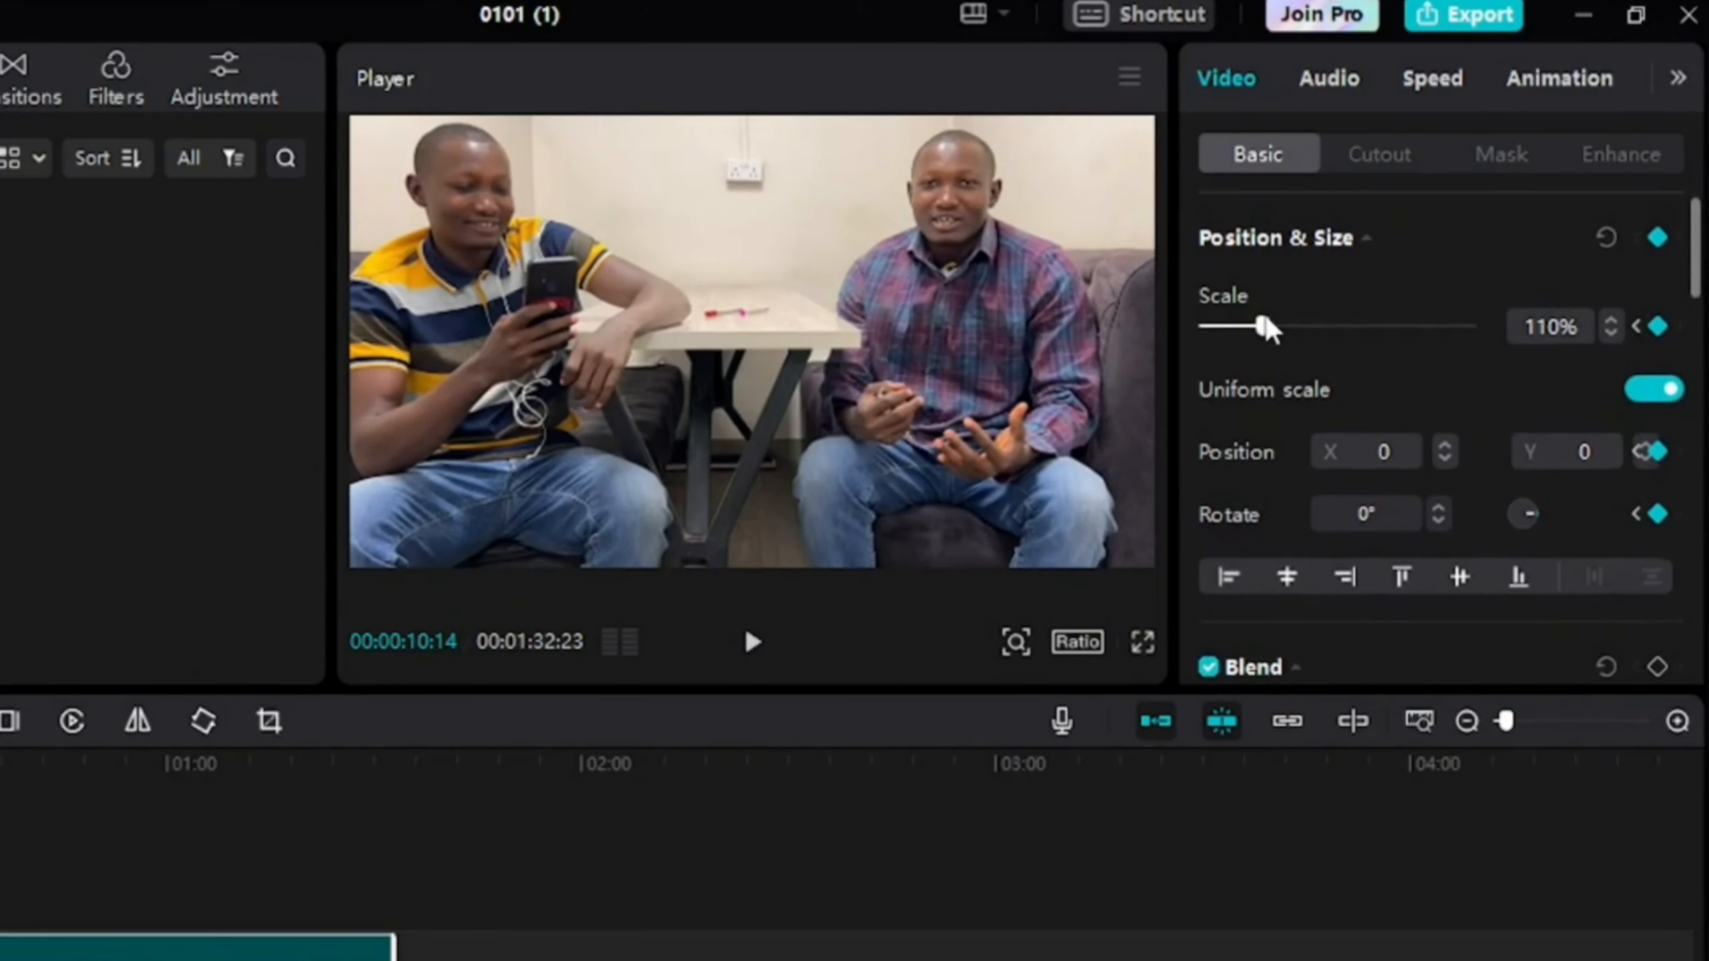
pyautogui.moveTo(1263, 325); pyautogui.dragTo(1275, 327)
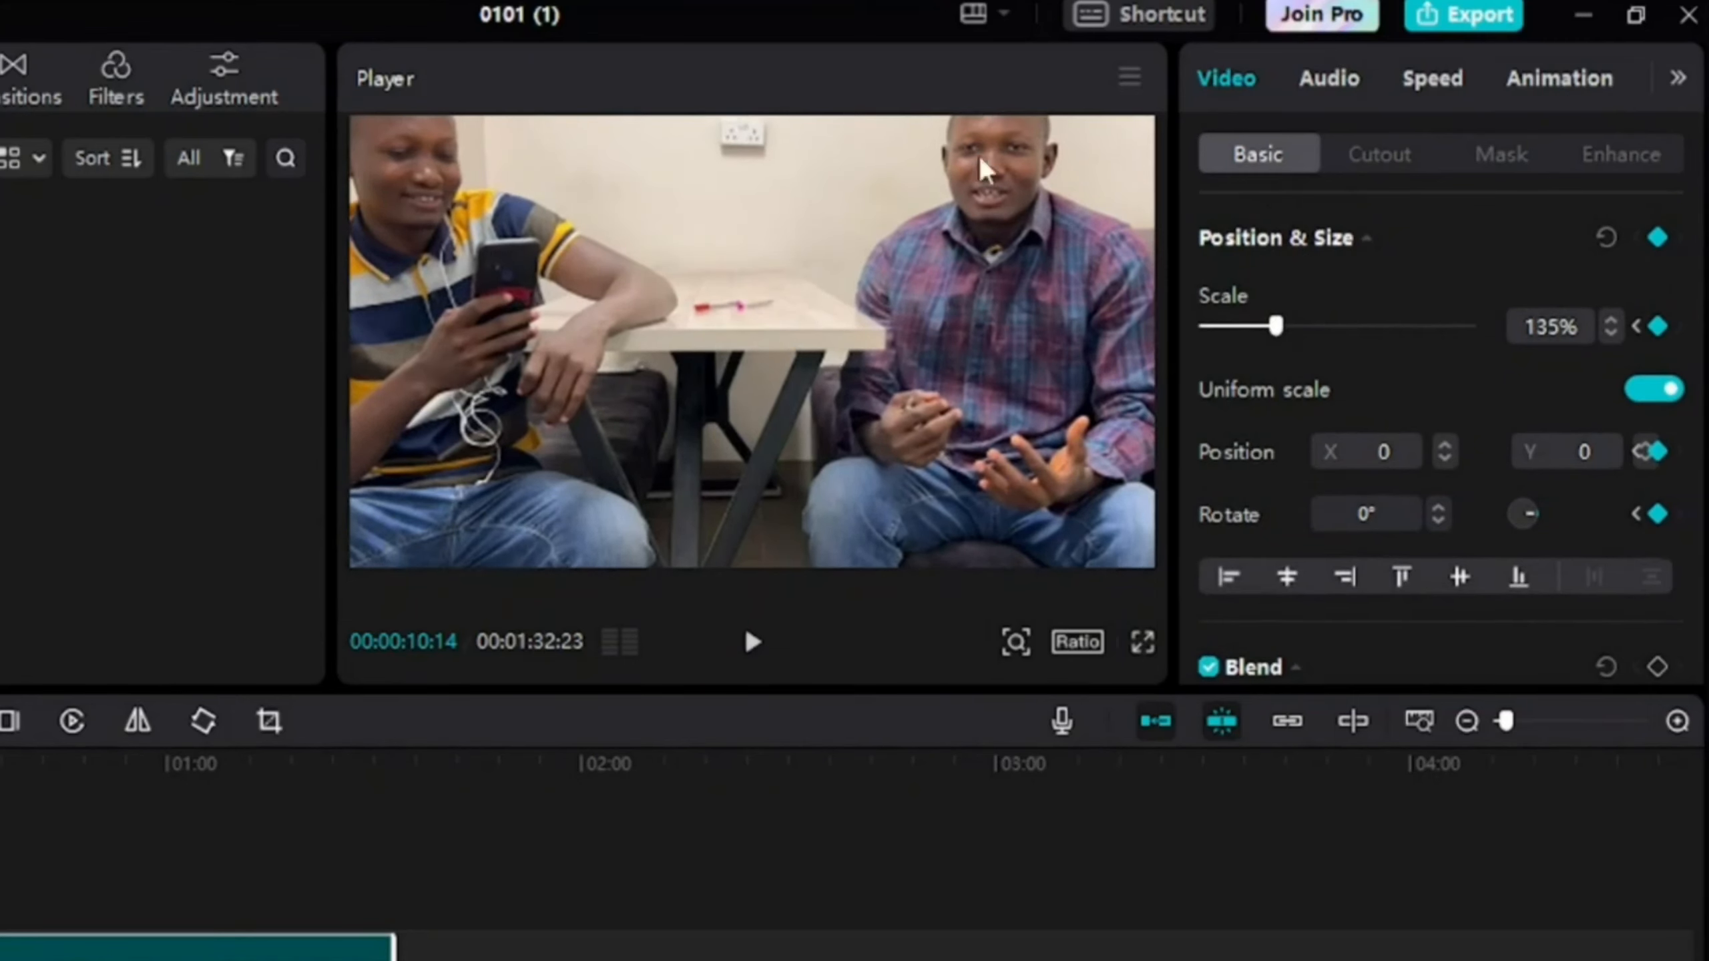
pyautogui.moveTo(1052, 240); pyautogui.dragTo(908, 290)
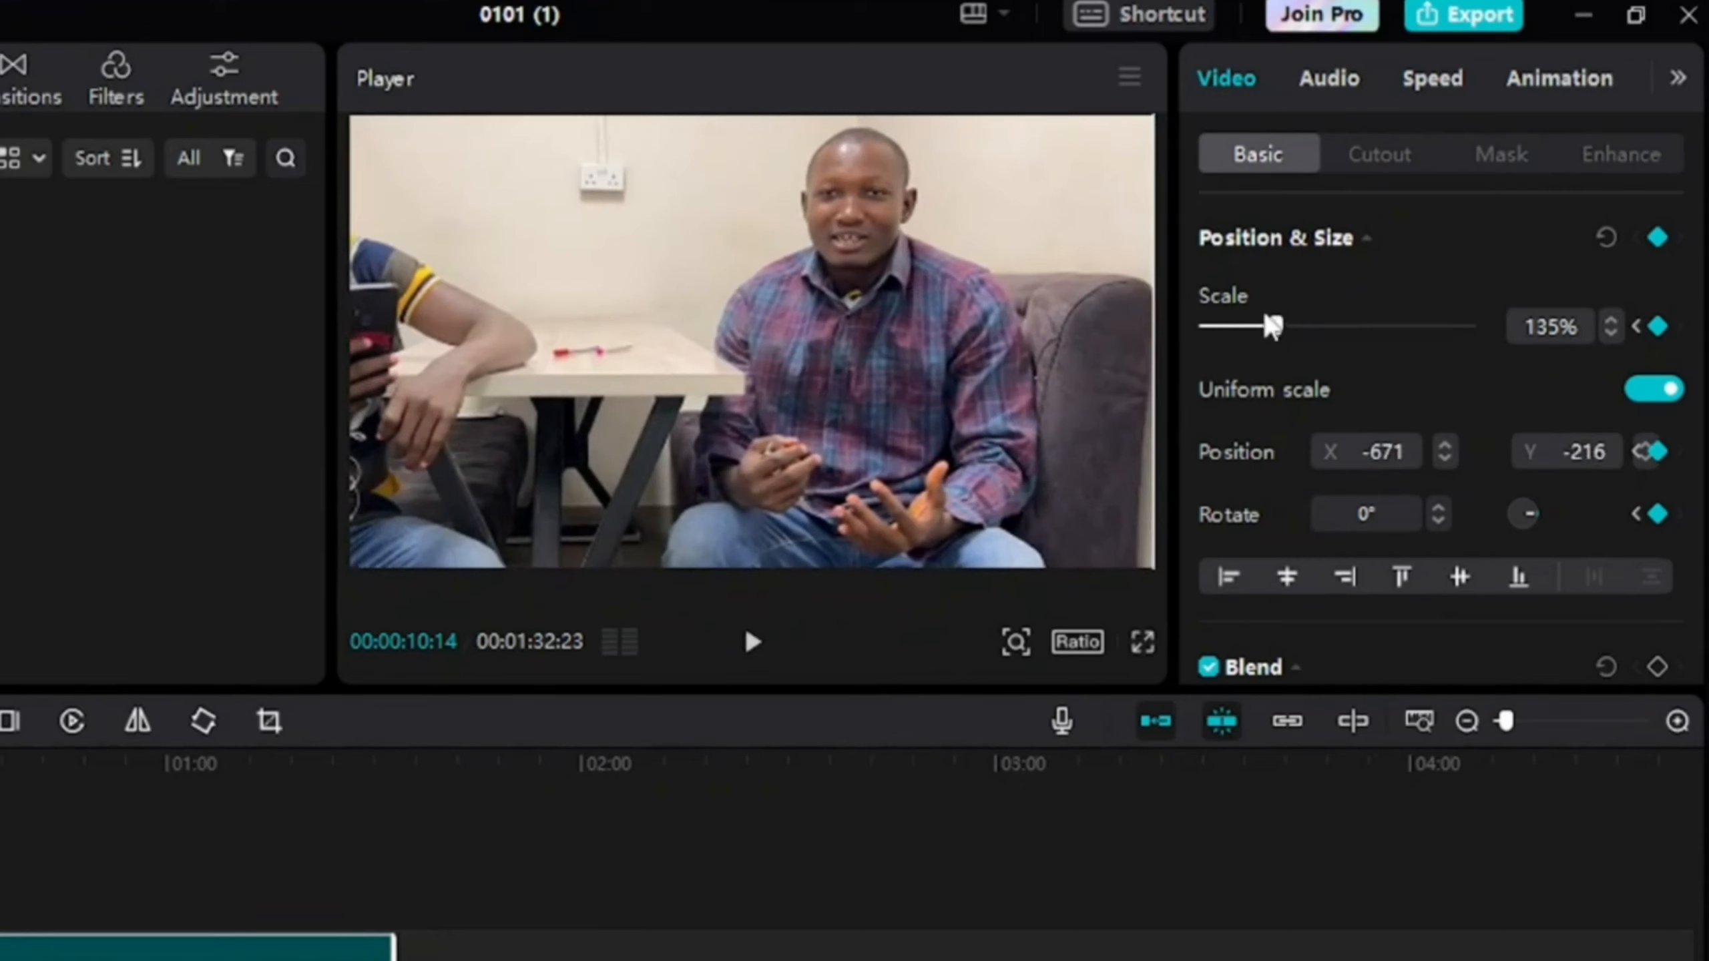
pyautogui.moveTo(1280, 326); pyautogui.dragTo(1288, 329)
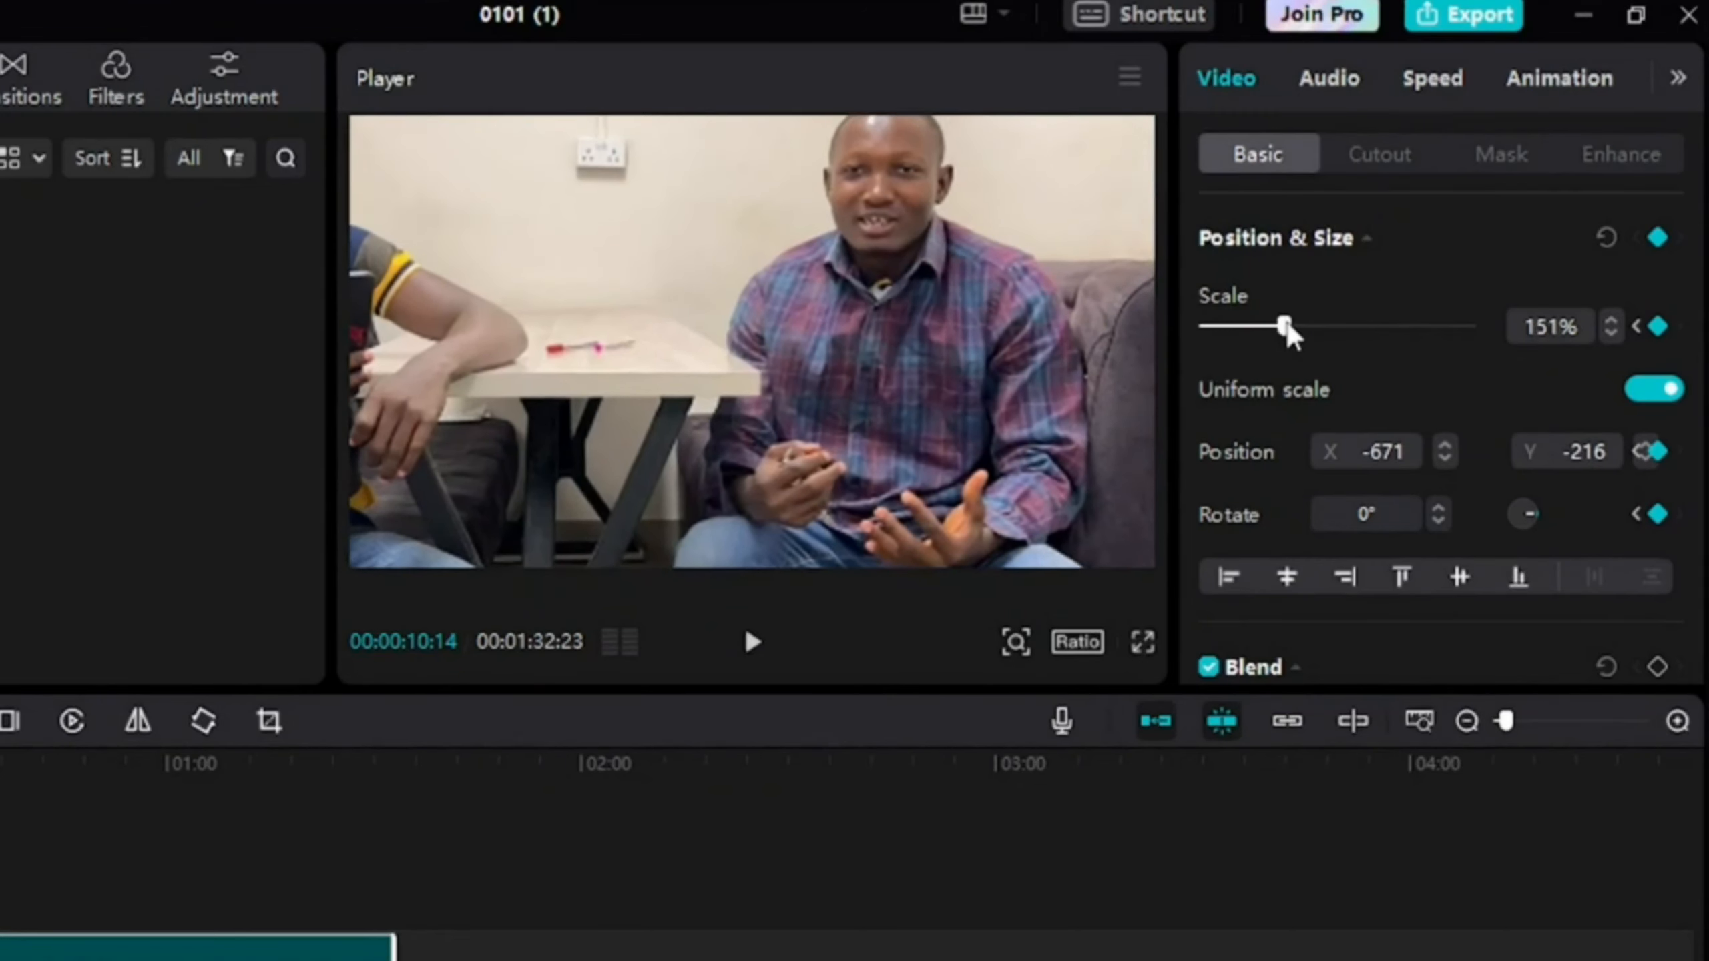
pyautogui.moveTo(1003, 279); pyautogui.dragTo(993, 315)
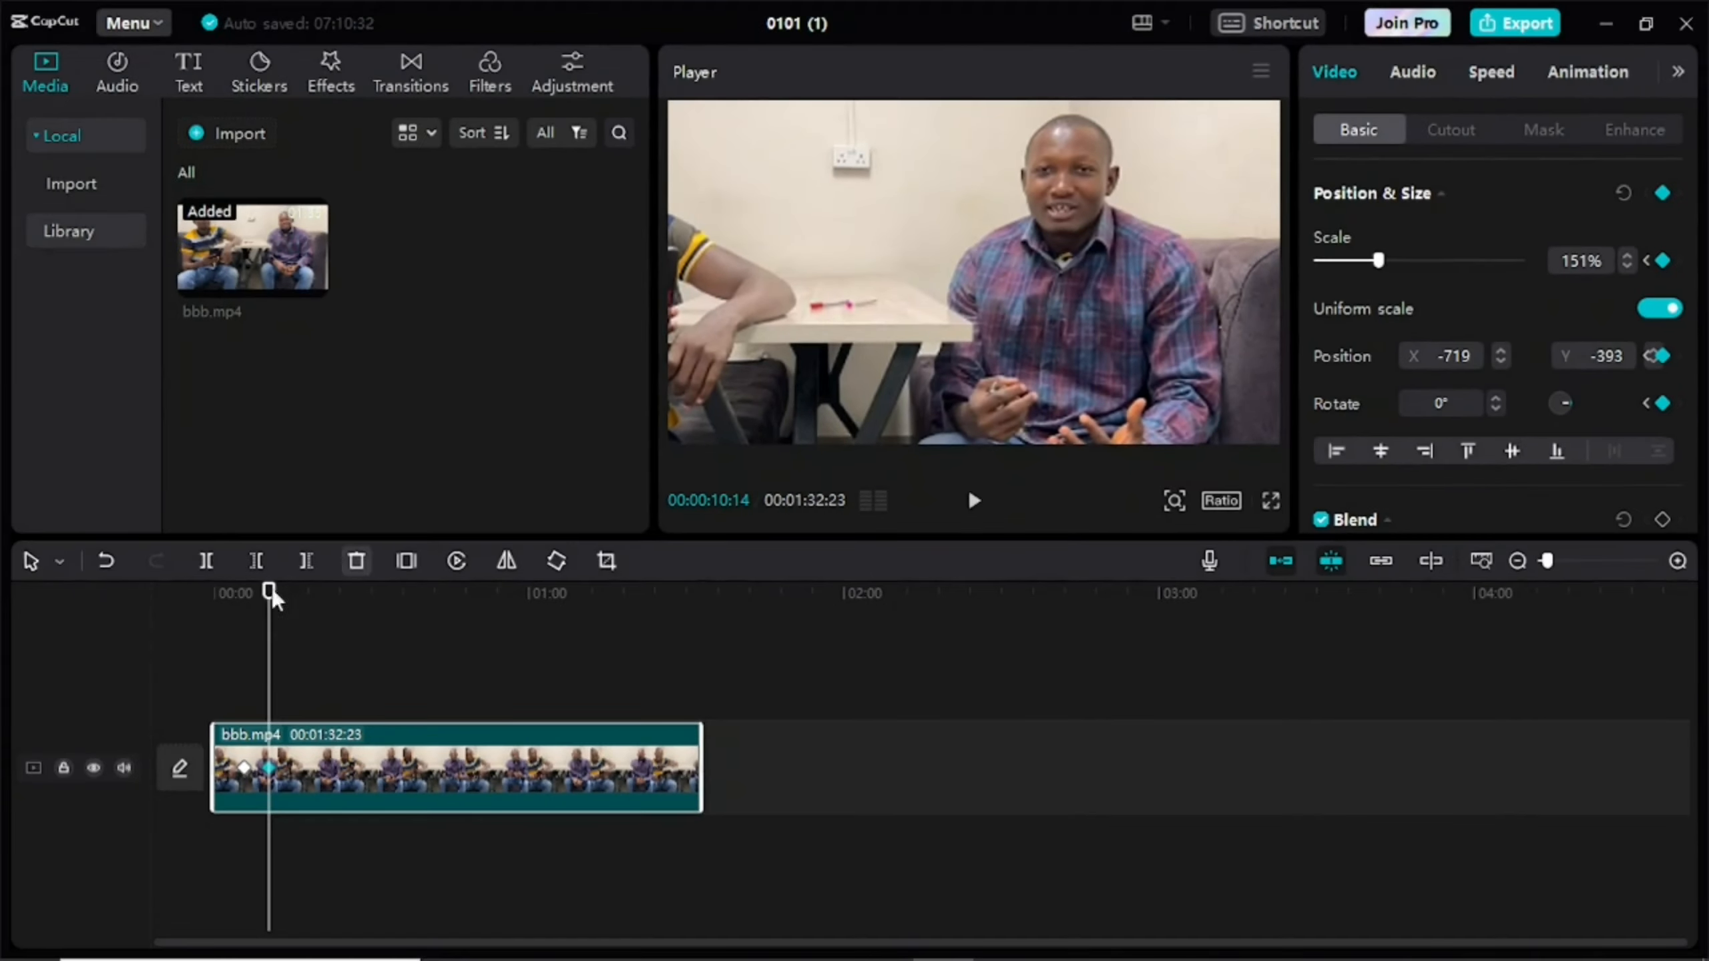
# - Play the clip from about 00:00:03 through the second keyframe to check the zoom-in
pyautogui.moveTo(271, 598); pyautogui.dragTo(230, 608)
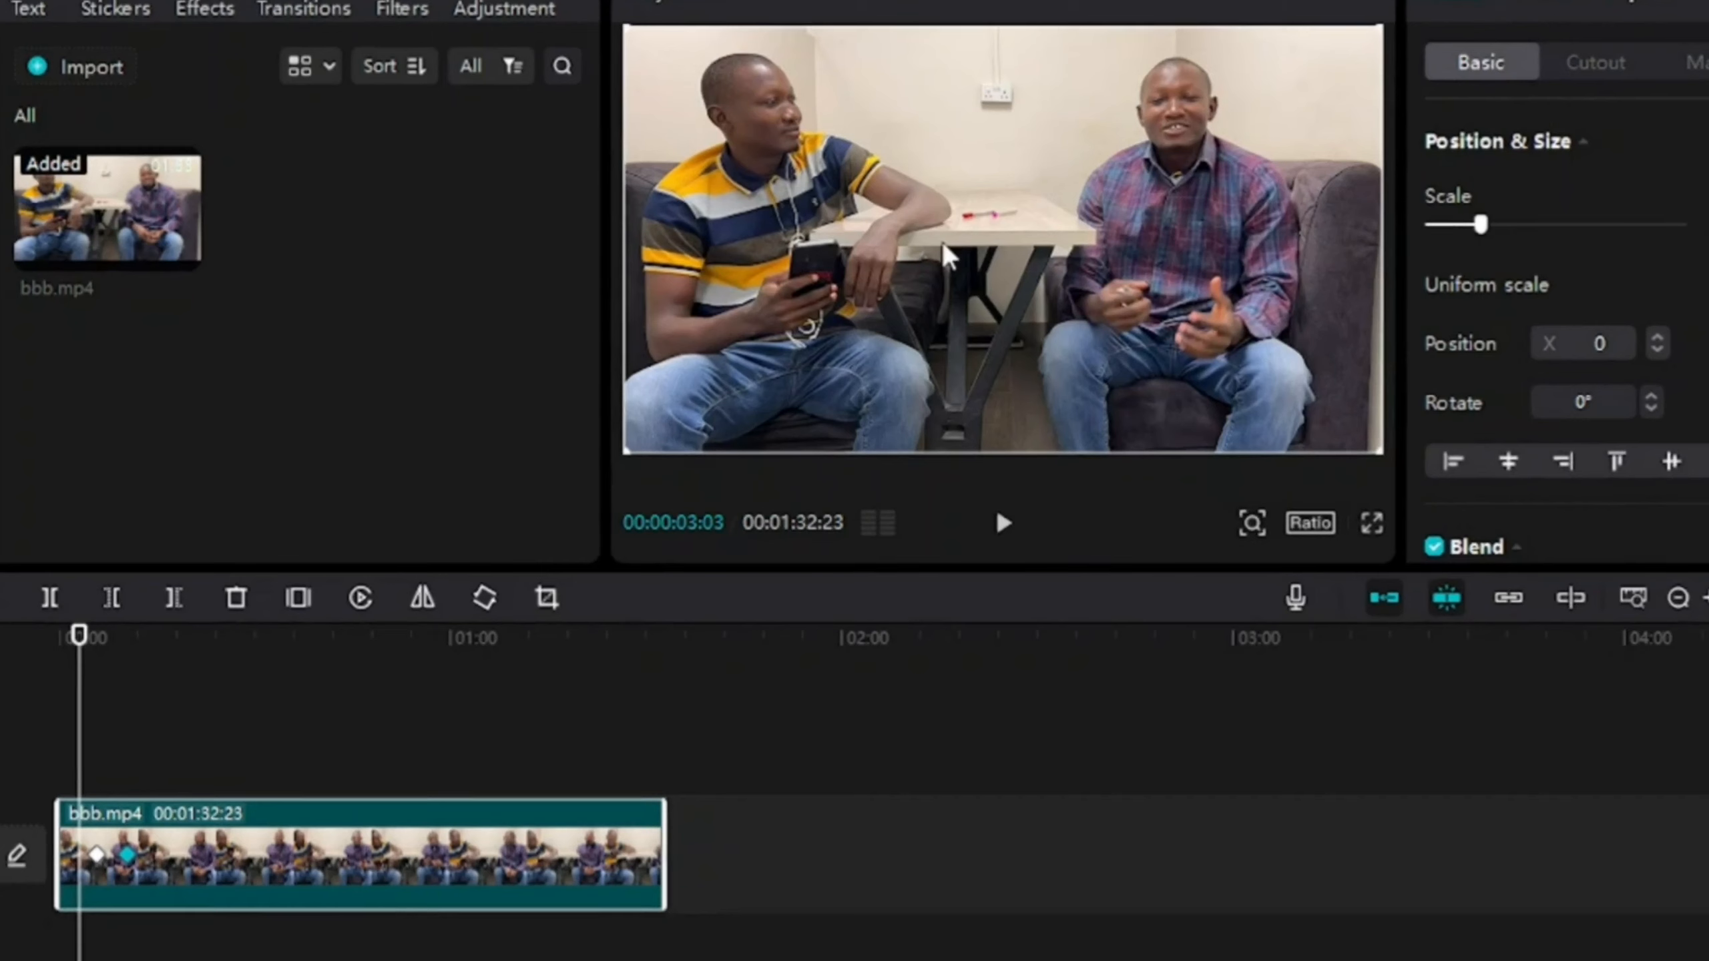
pyautogui.press('space')
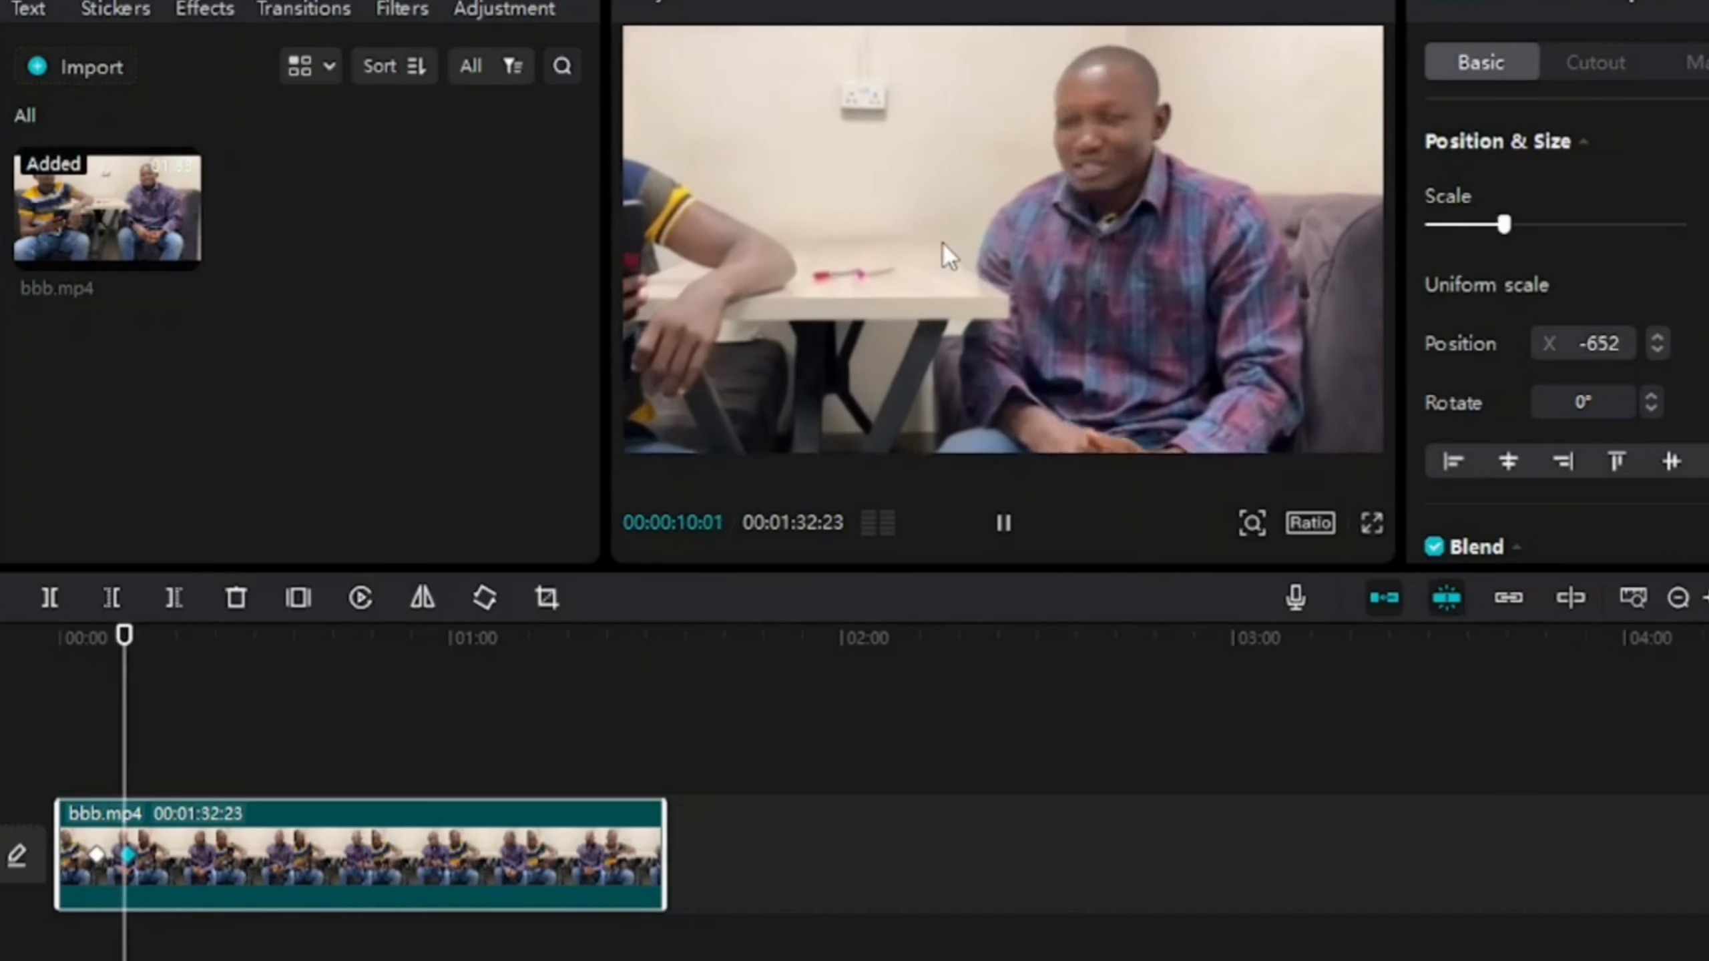
pyautogui.press('space')
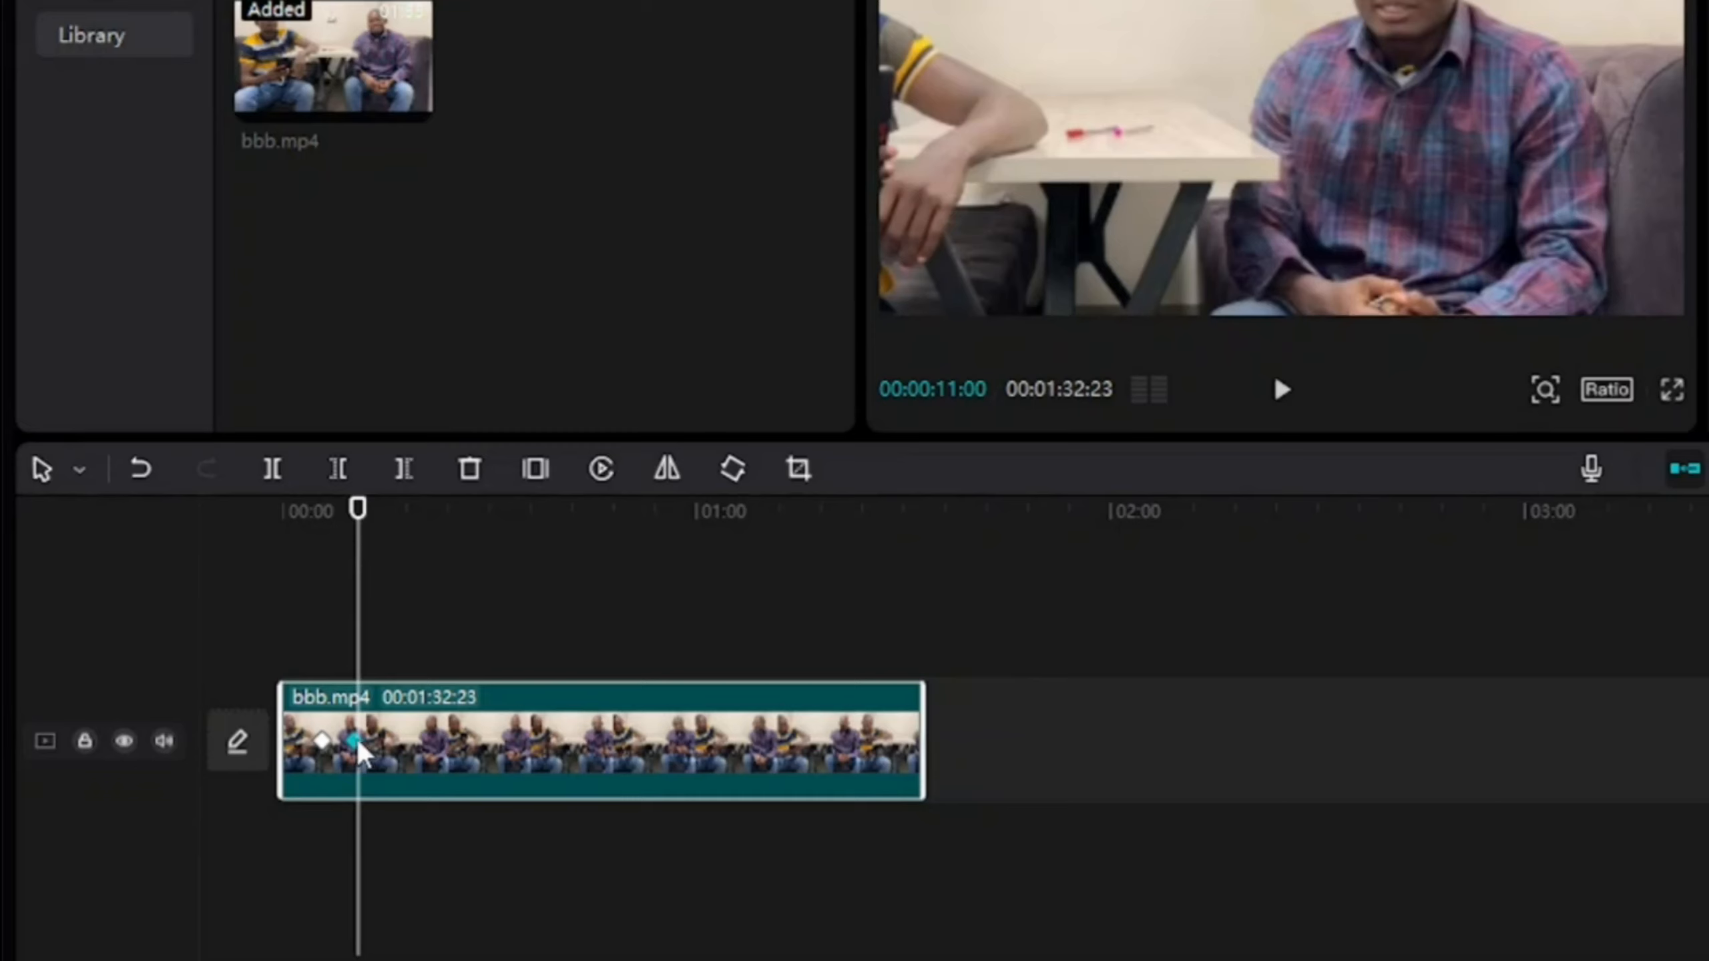
# - Speed up the zoom by moving the second keyframe earlier, to about 00:00:08:17, and play it back
pyautogui.moveTo(357, 739); pyautogui.dragTo(343, 740)
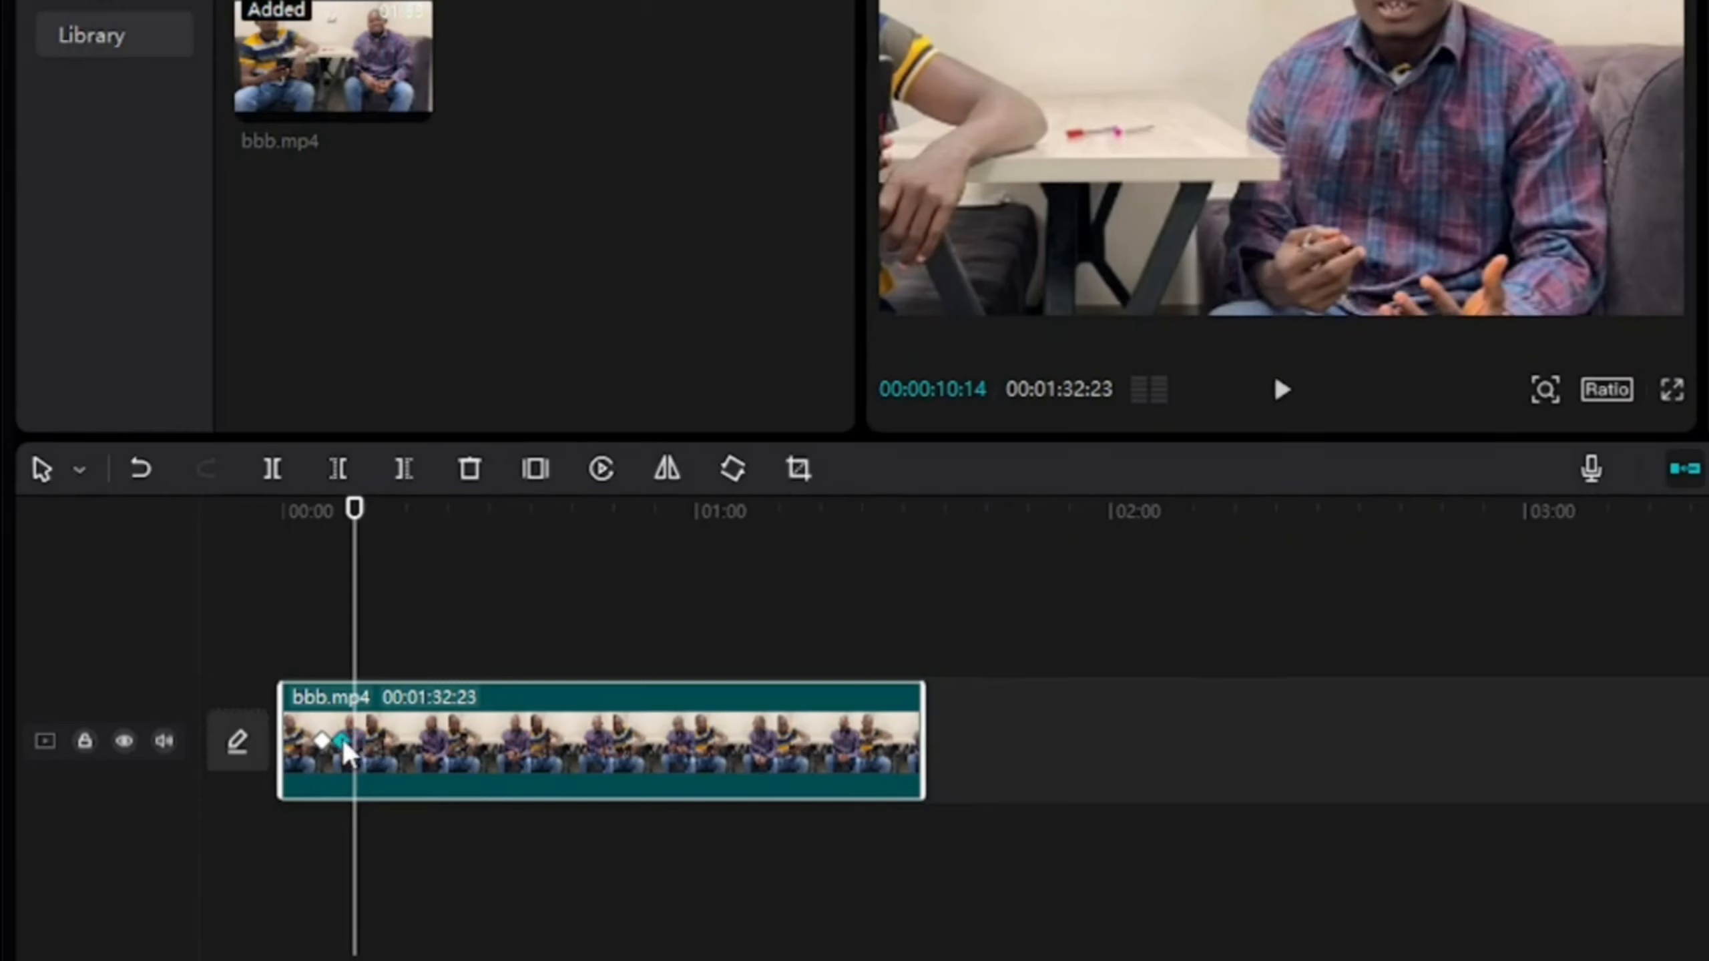
pyautogui.moveTo(355, 548); pyautogui.dragTo(318, 552)
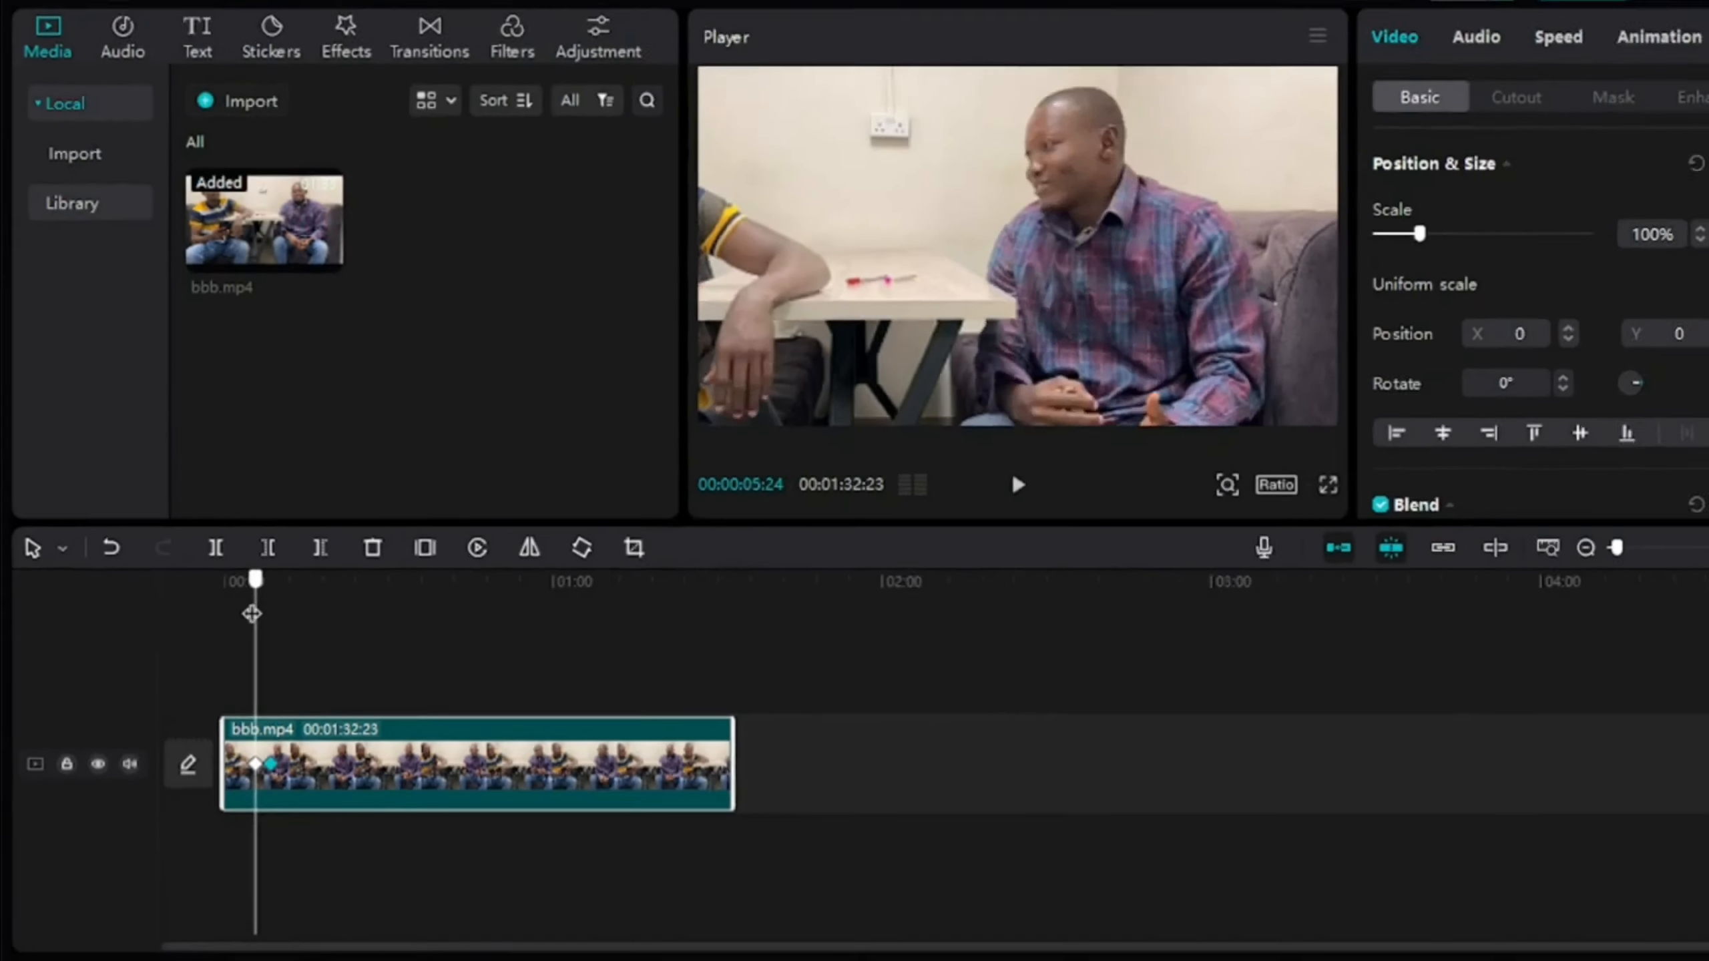
pyautogui.moveTo(252, 614); pyautogui.dragTo(234, 614)
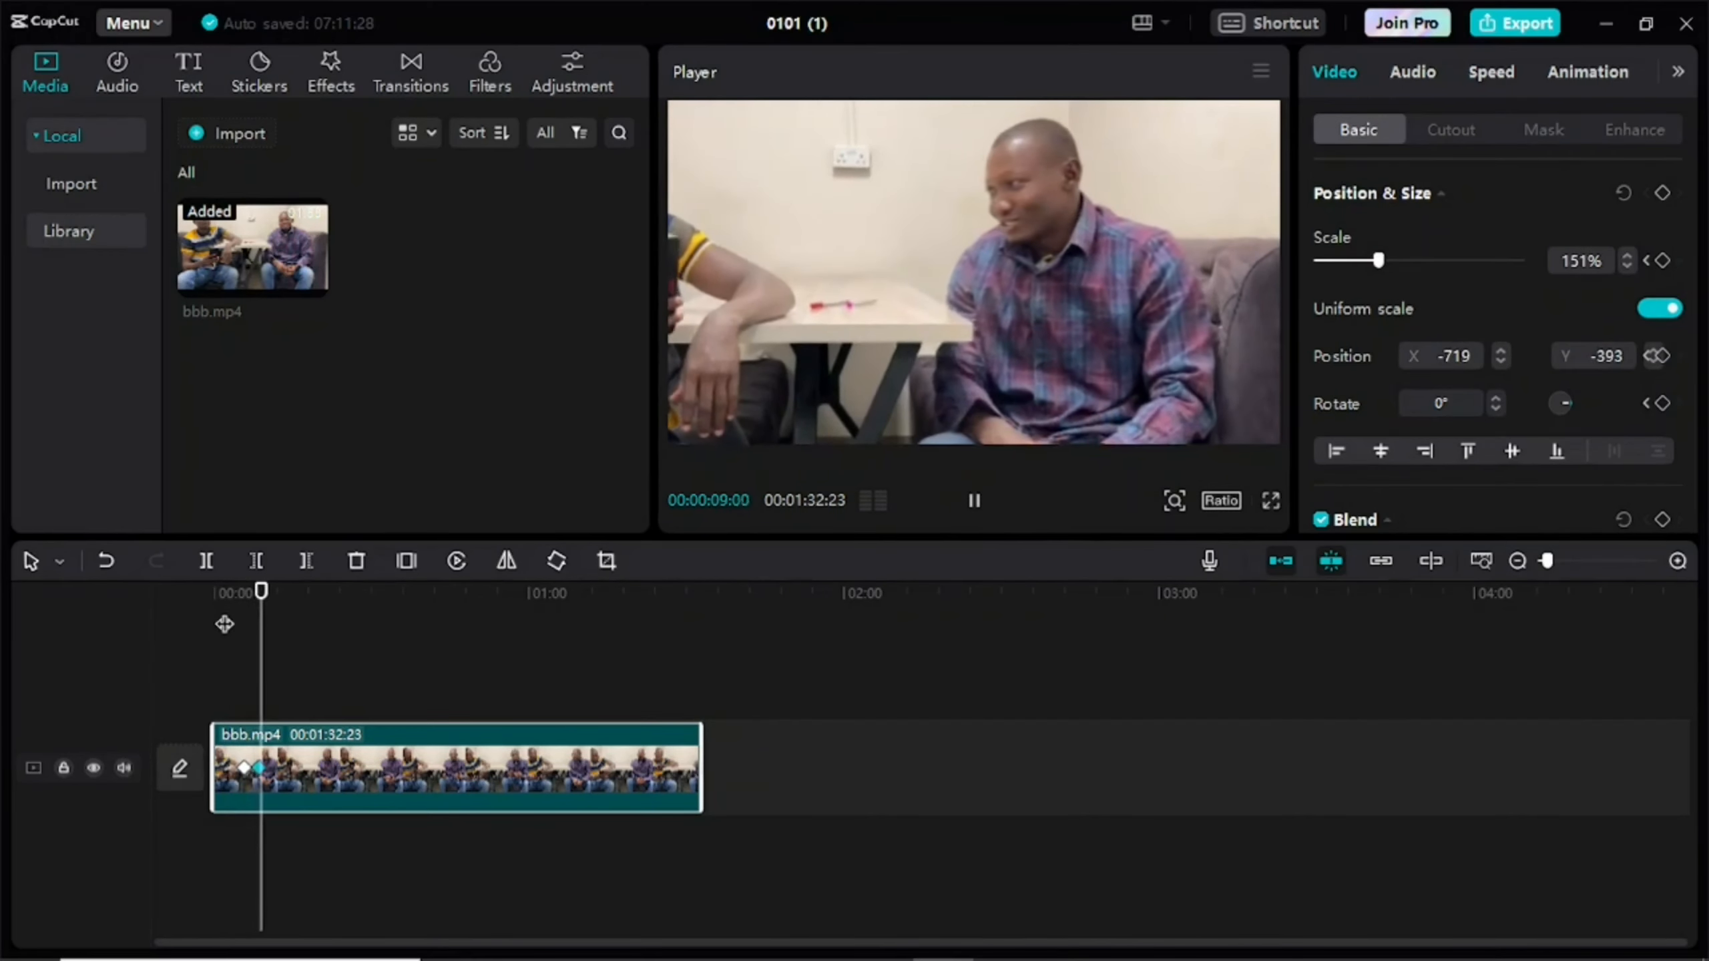
pyautogui.press('space')
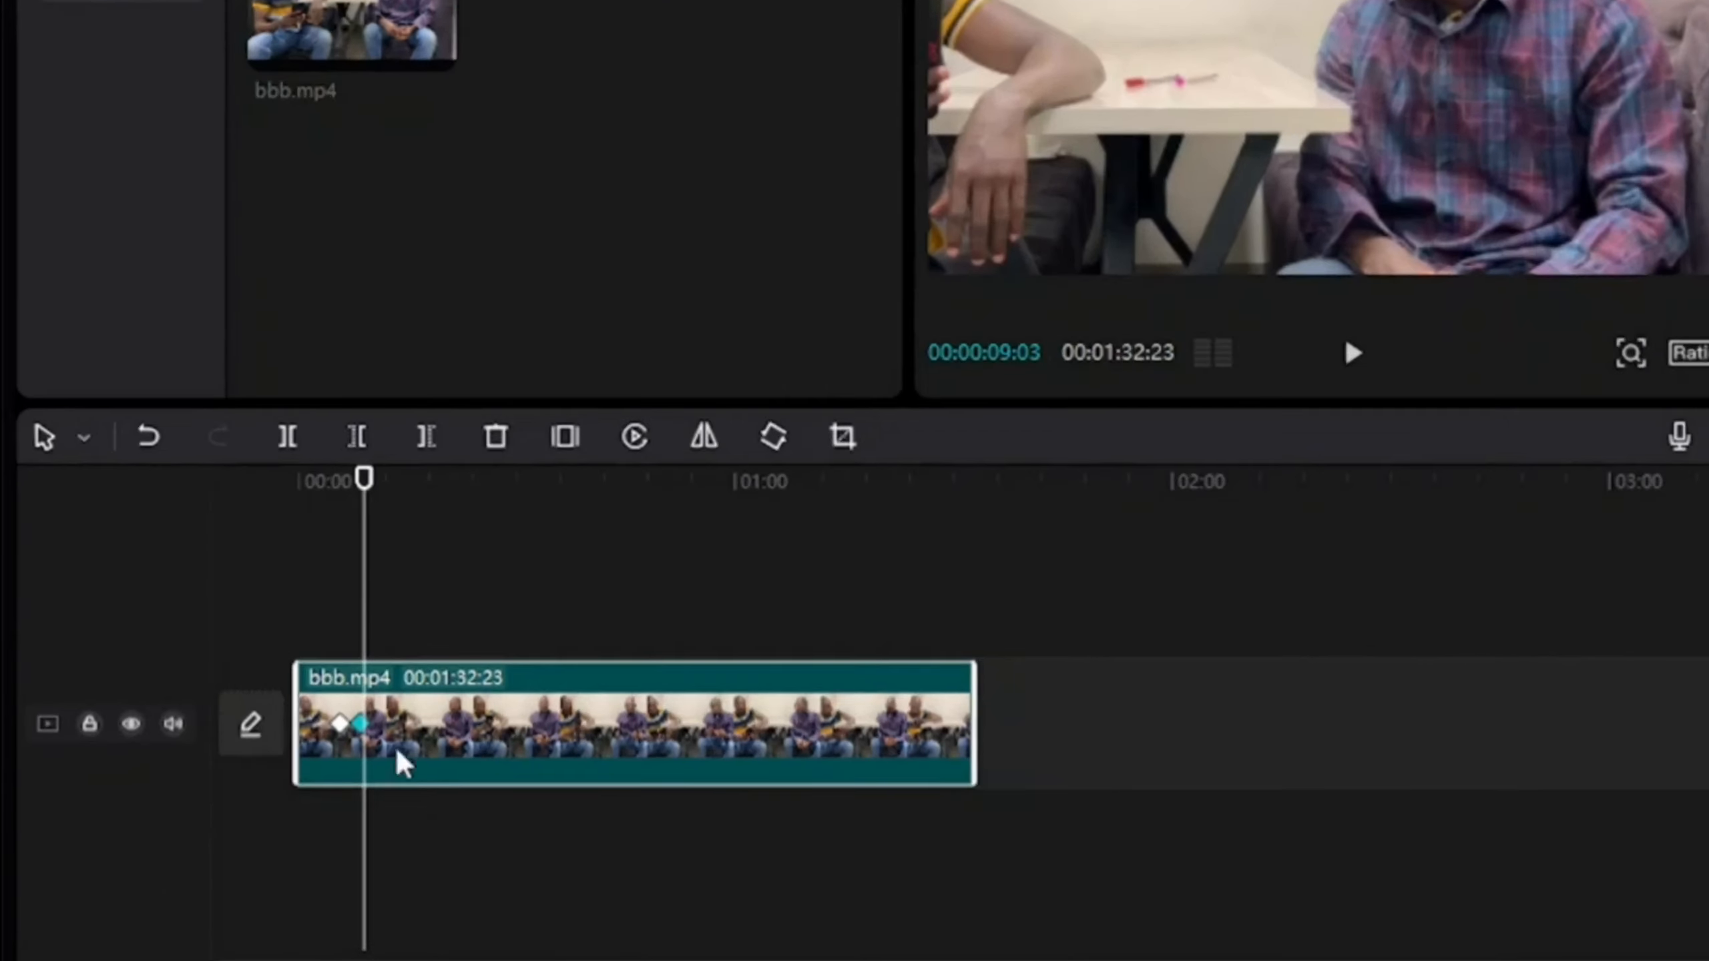
# - Place the second keyframe almost against the first, at about 00:00:06:20, and play back the faster zoom
pyautogui.click(360, 725)
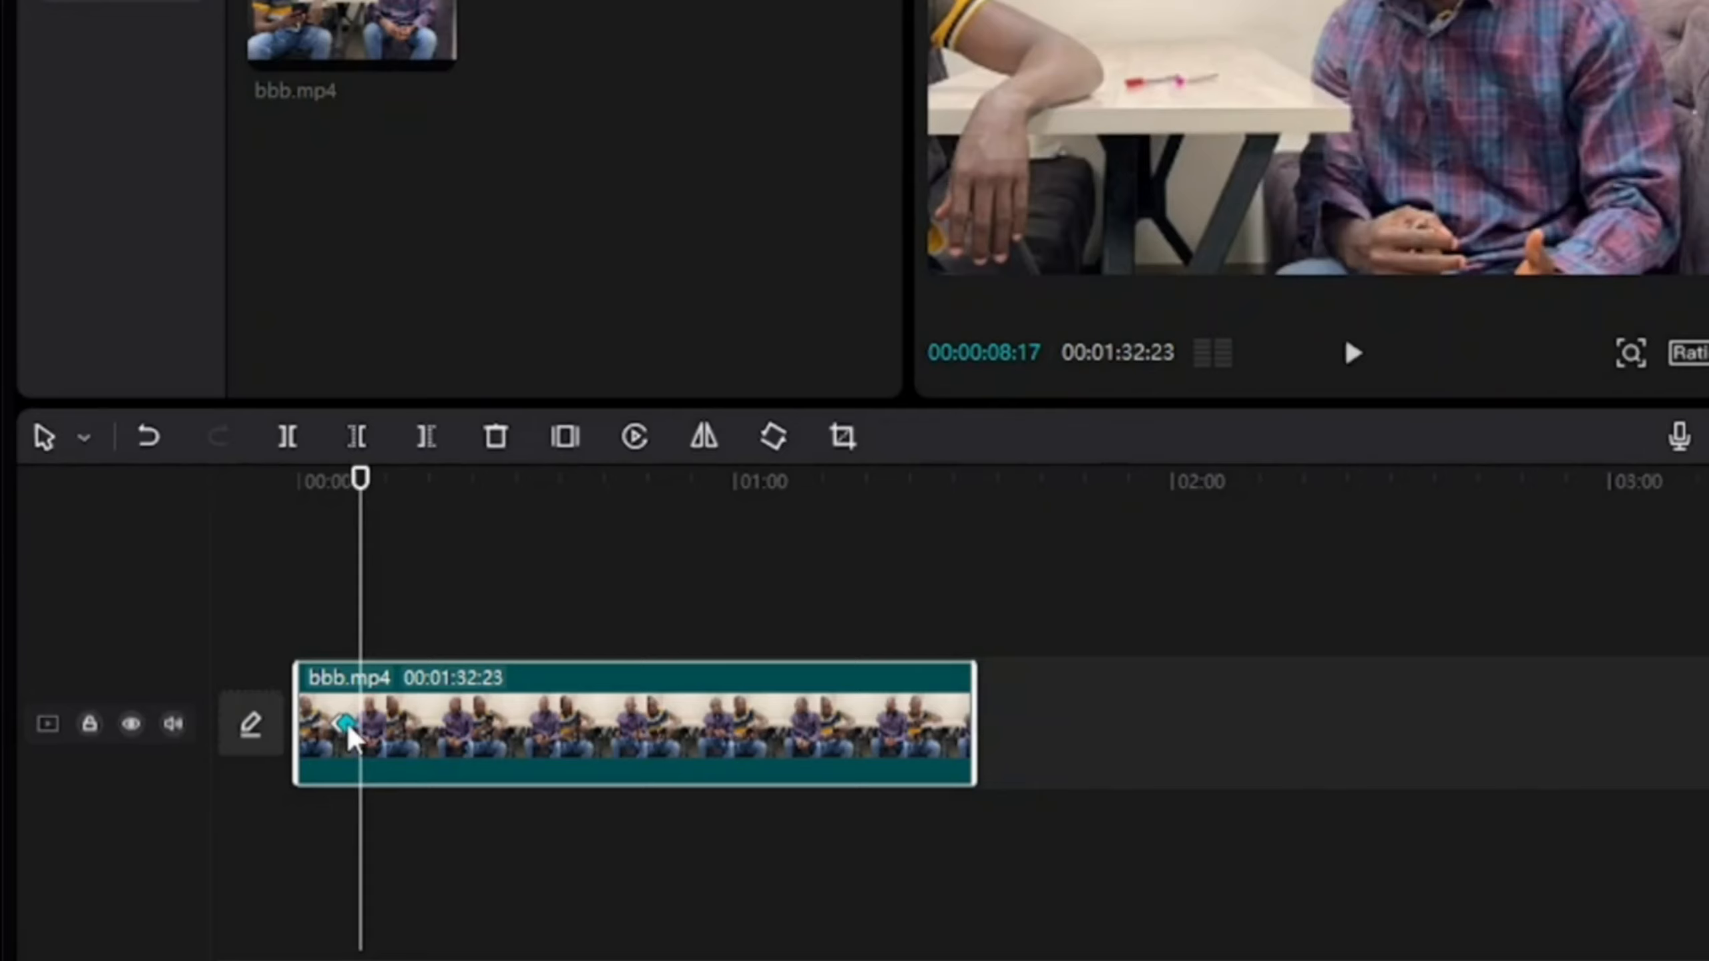
pyautogui.click(335, 539)
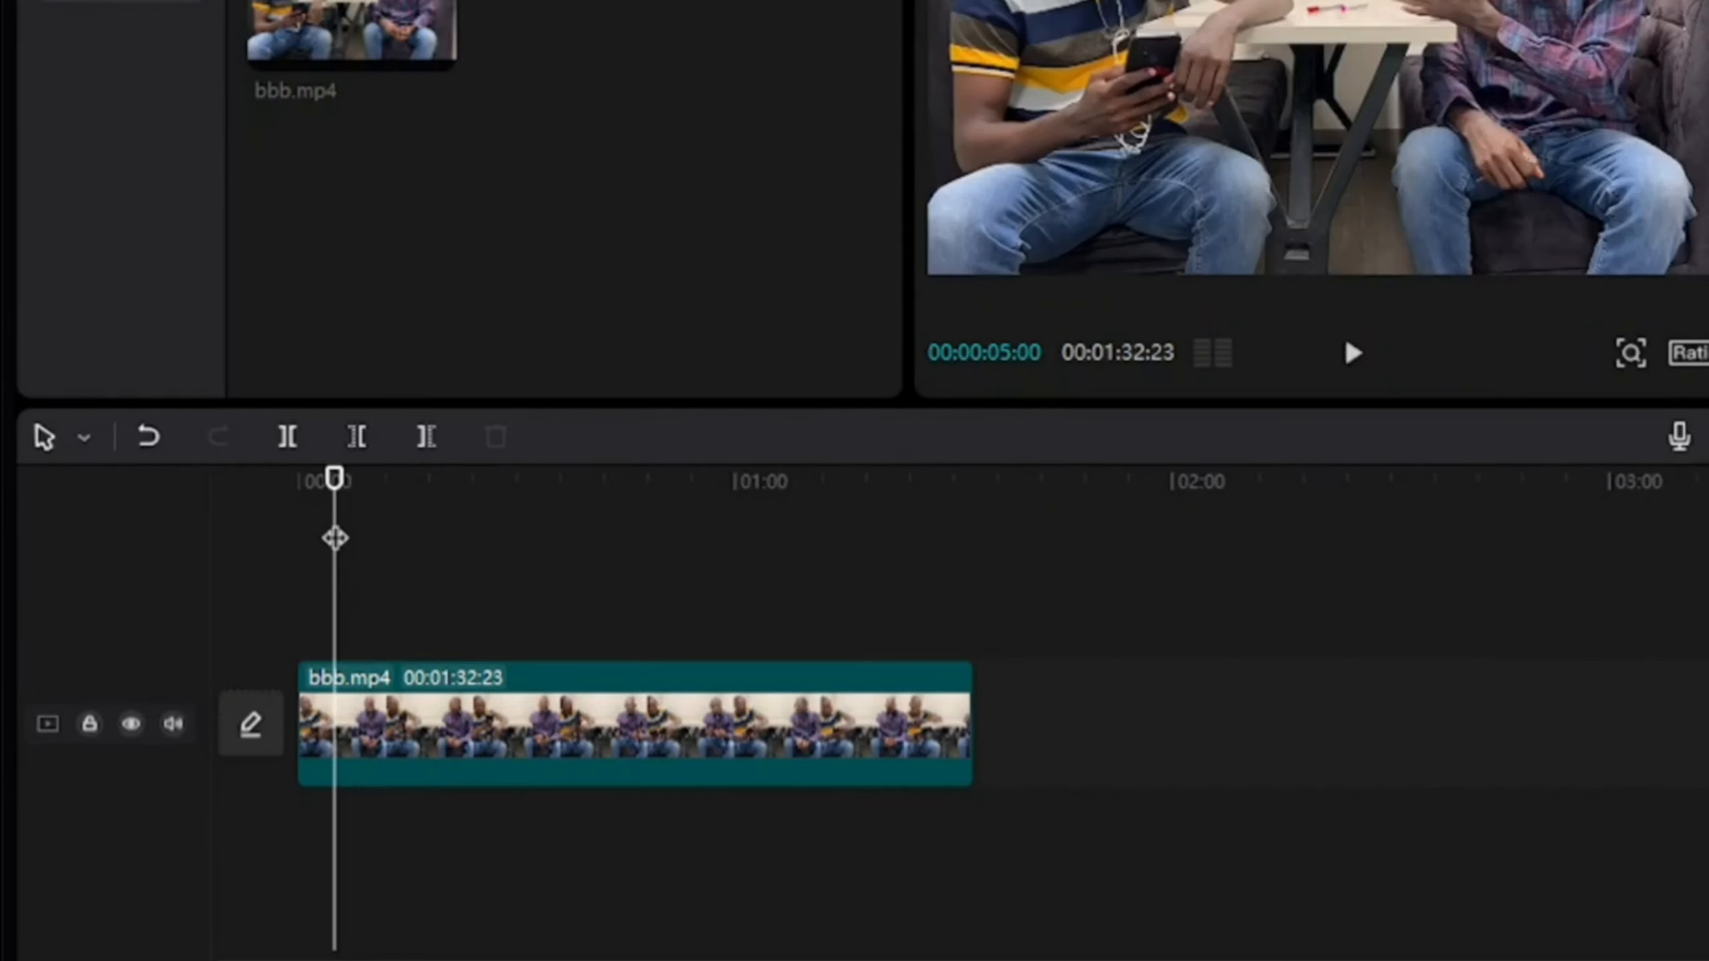
pyautogui.moveTo(335, 539); pyautogui.dragTo(321, 538)
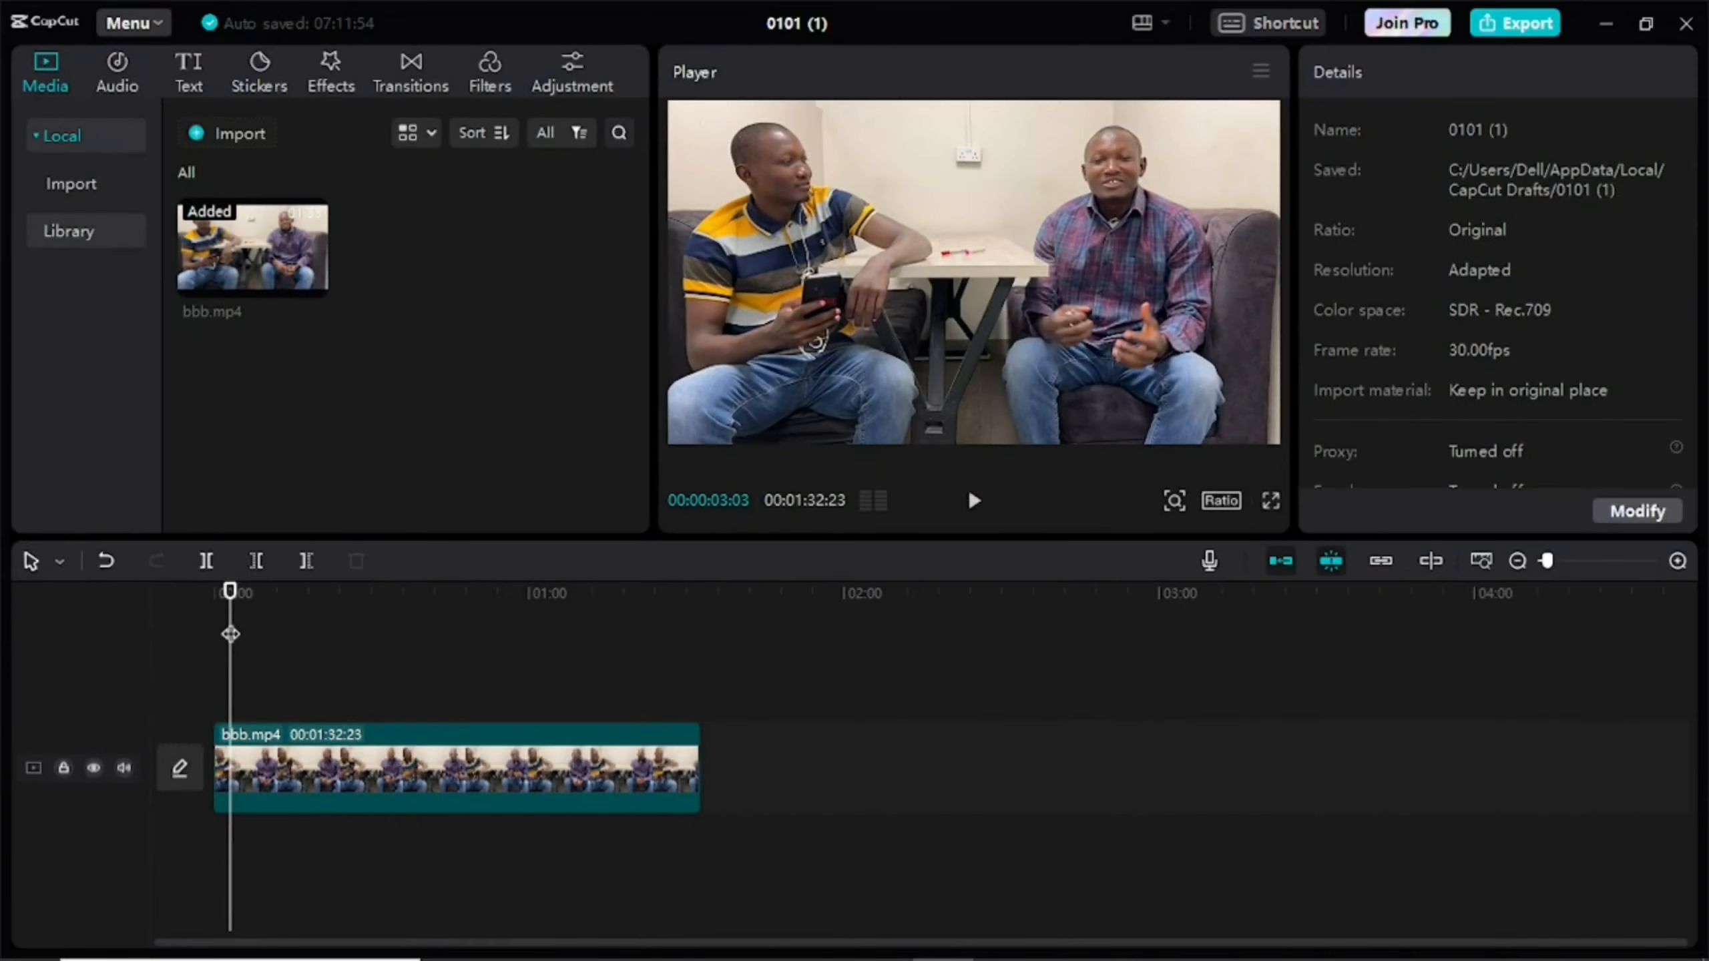
pyautogui.press('space')
pyautogui.click(345, 762)
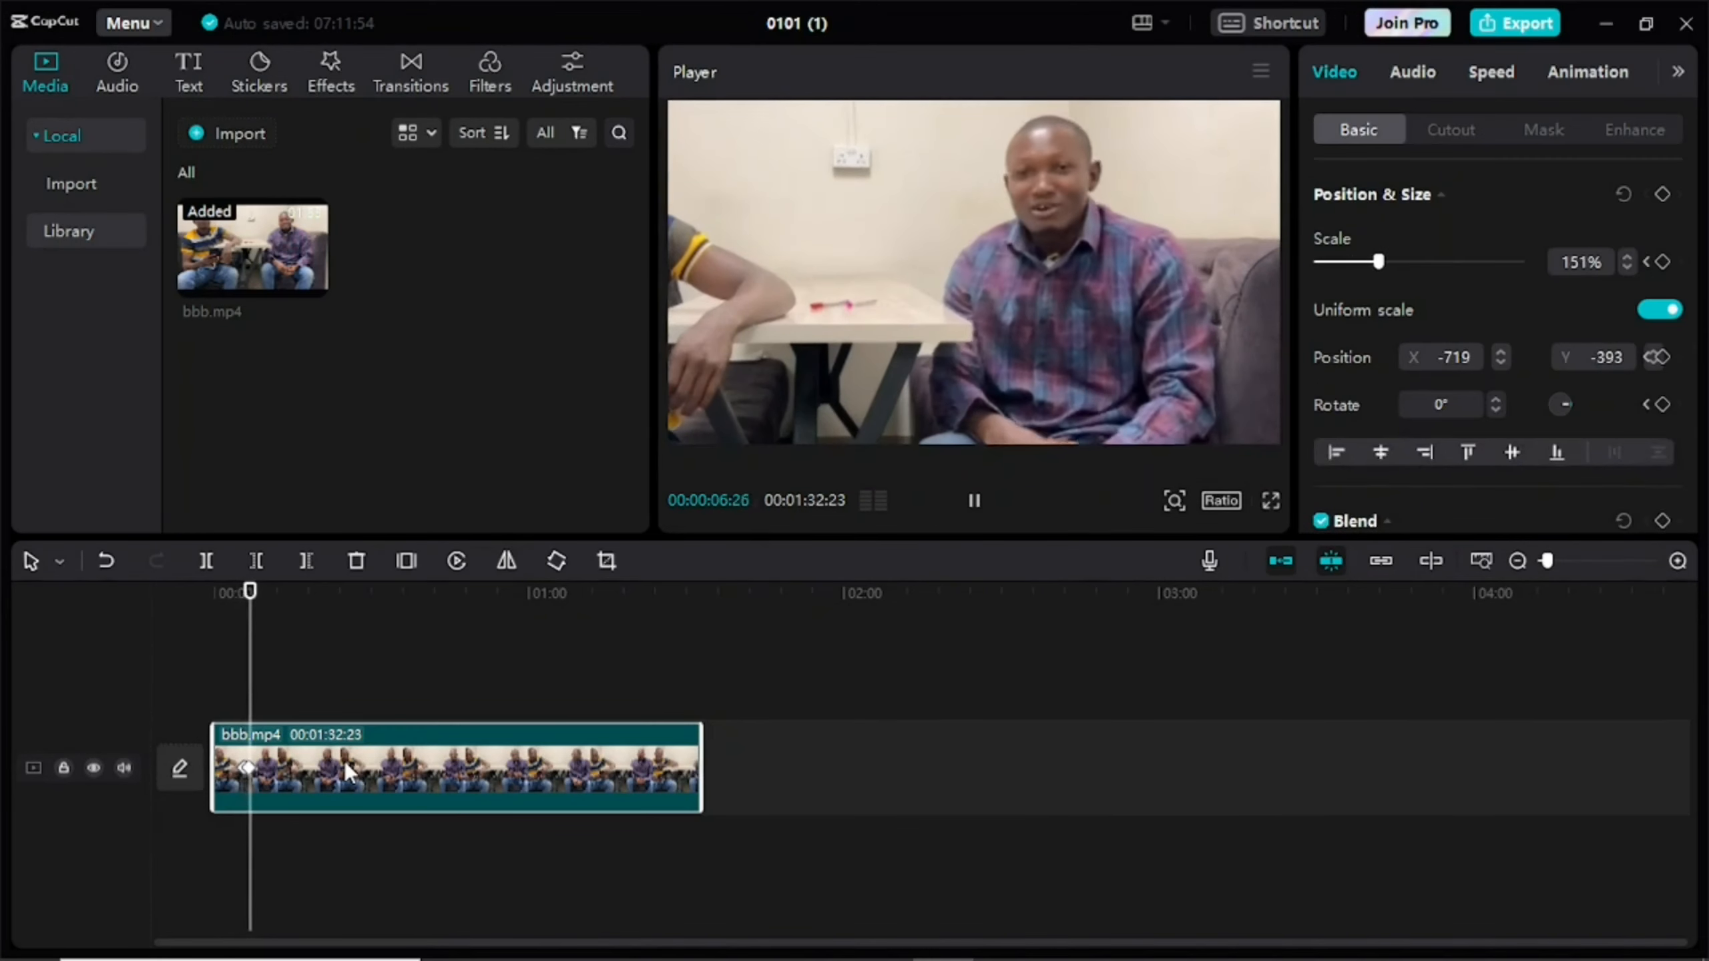
pyautogui.press('space')
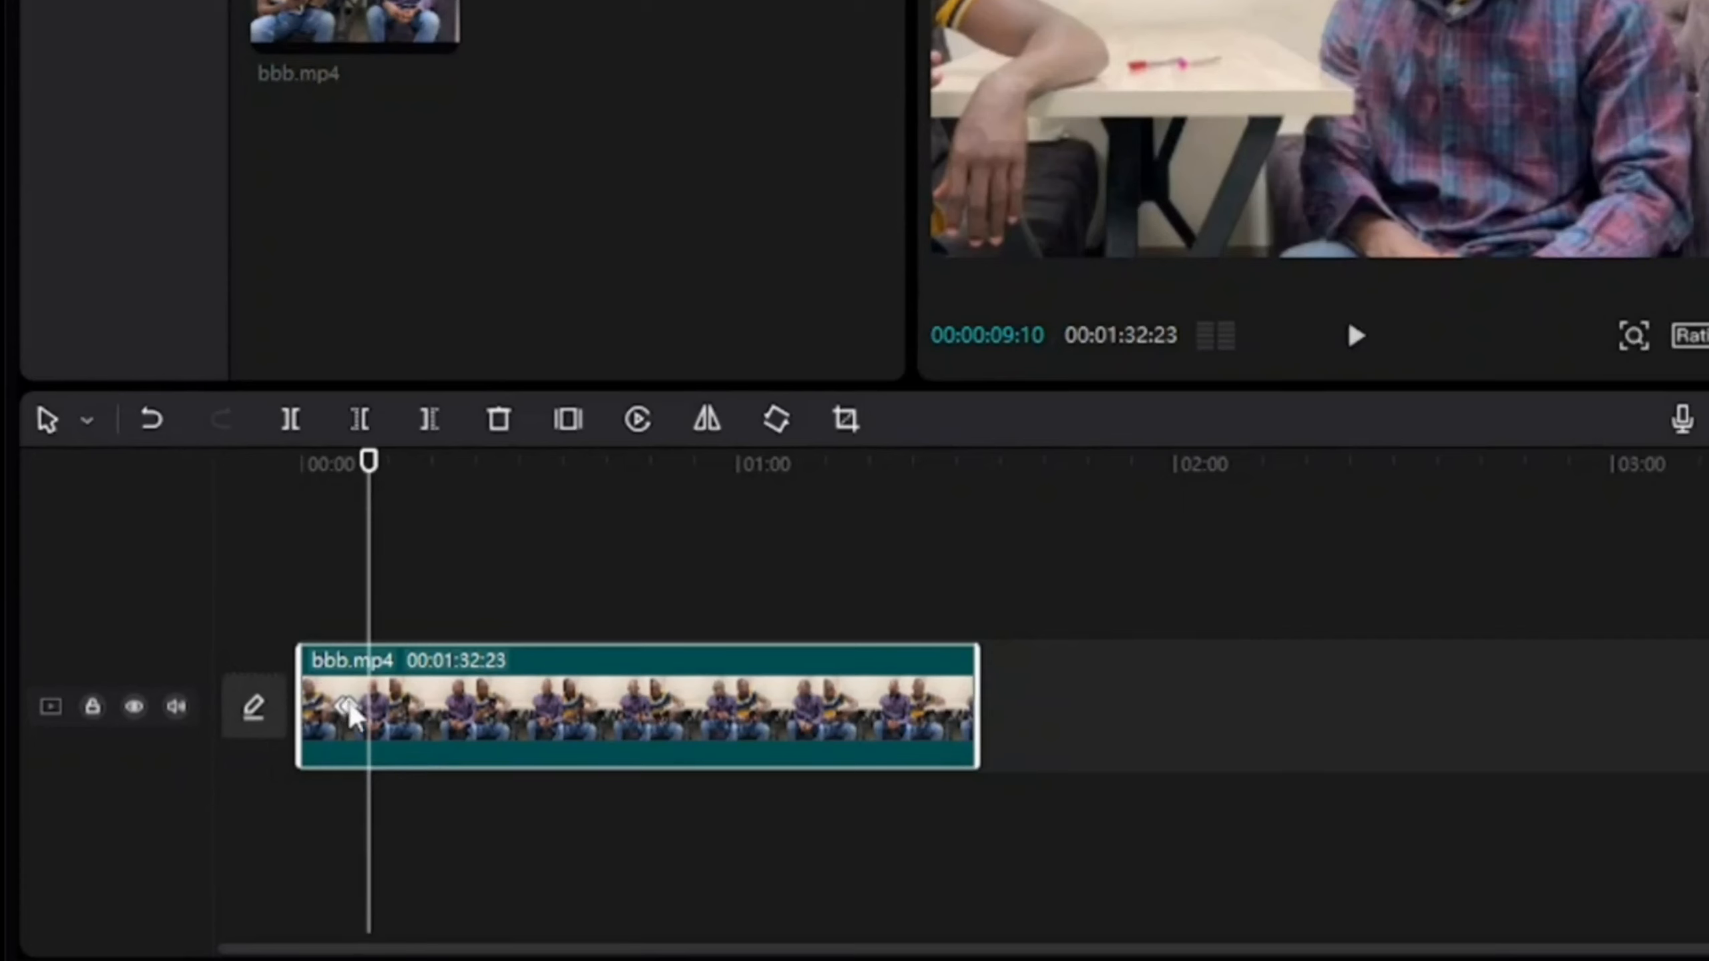
# - Slow the zoom by moving the second keyframe to about 00:00:26, and preview the slower zoom-in
pyautogui.moveTo(349, 709); pyautogui.dragTo(500, 737)
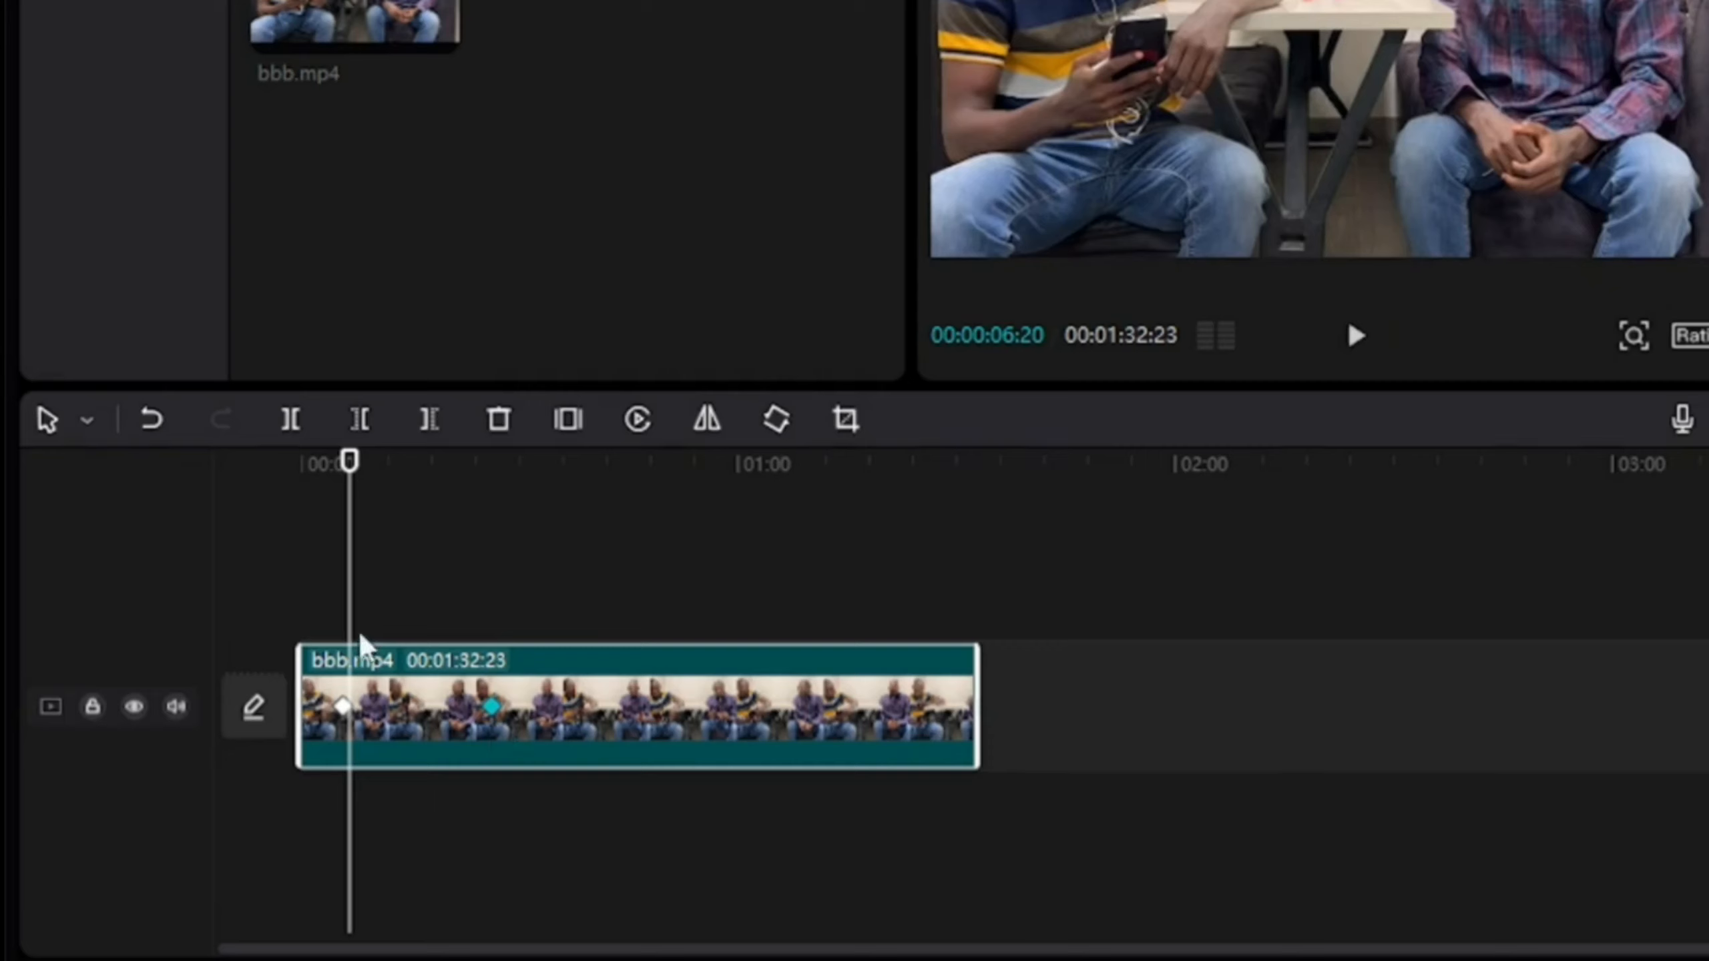
pyautogui.click(326, 628)
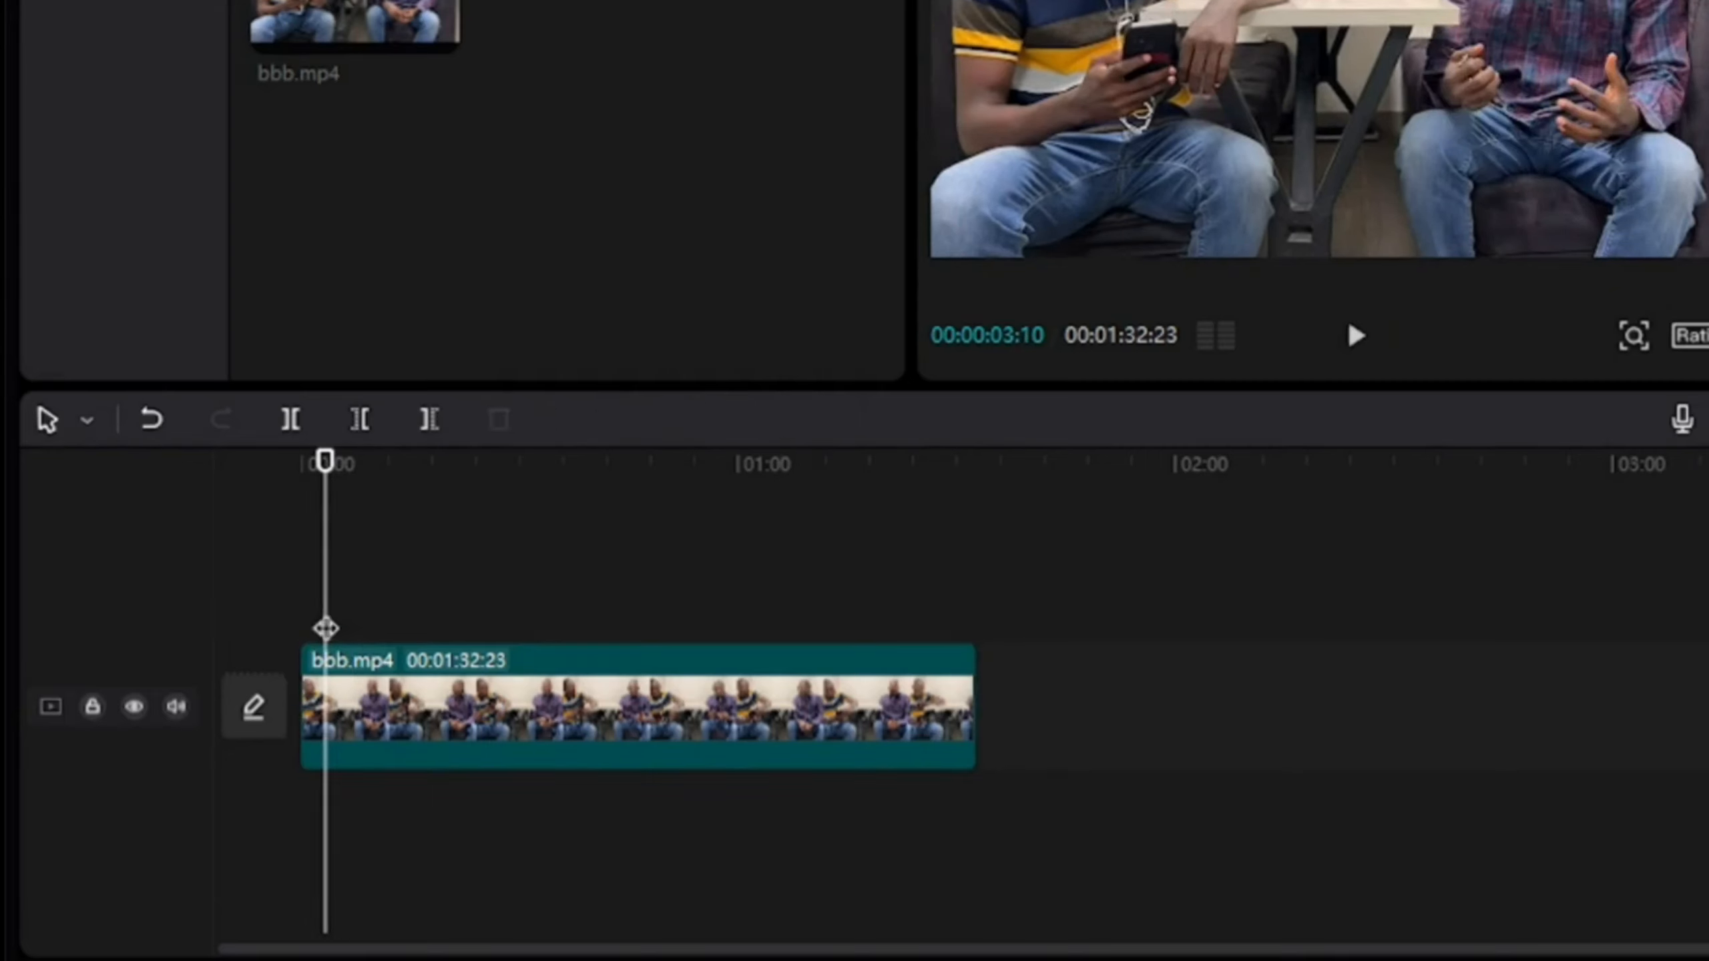
pyautogui.click(437, 721)
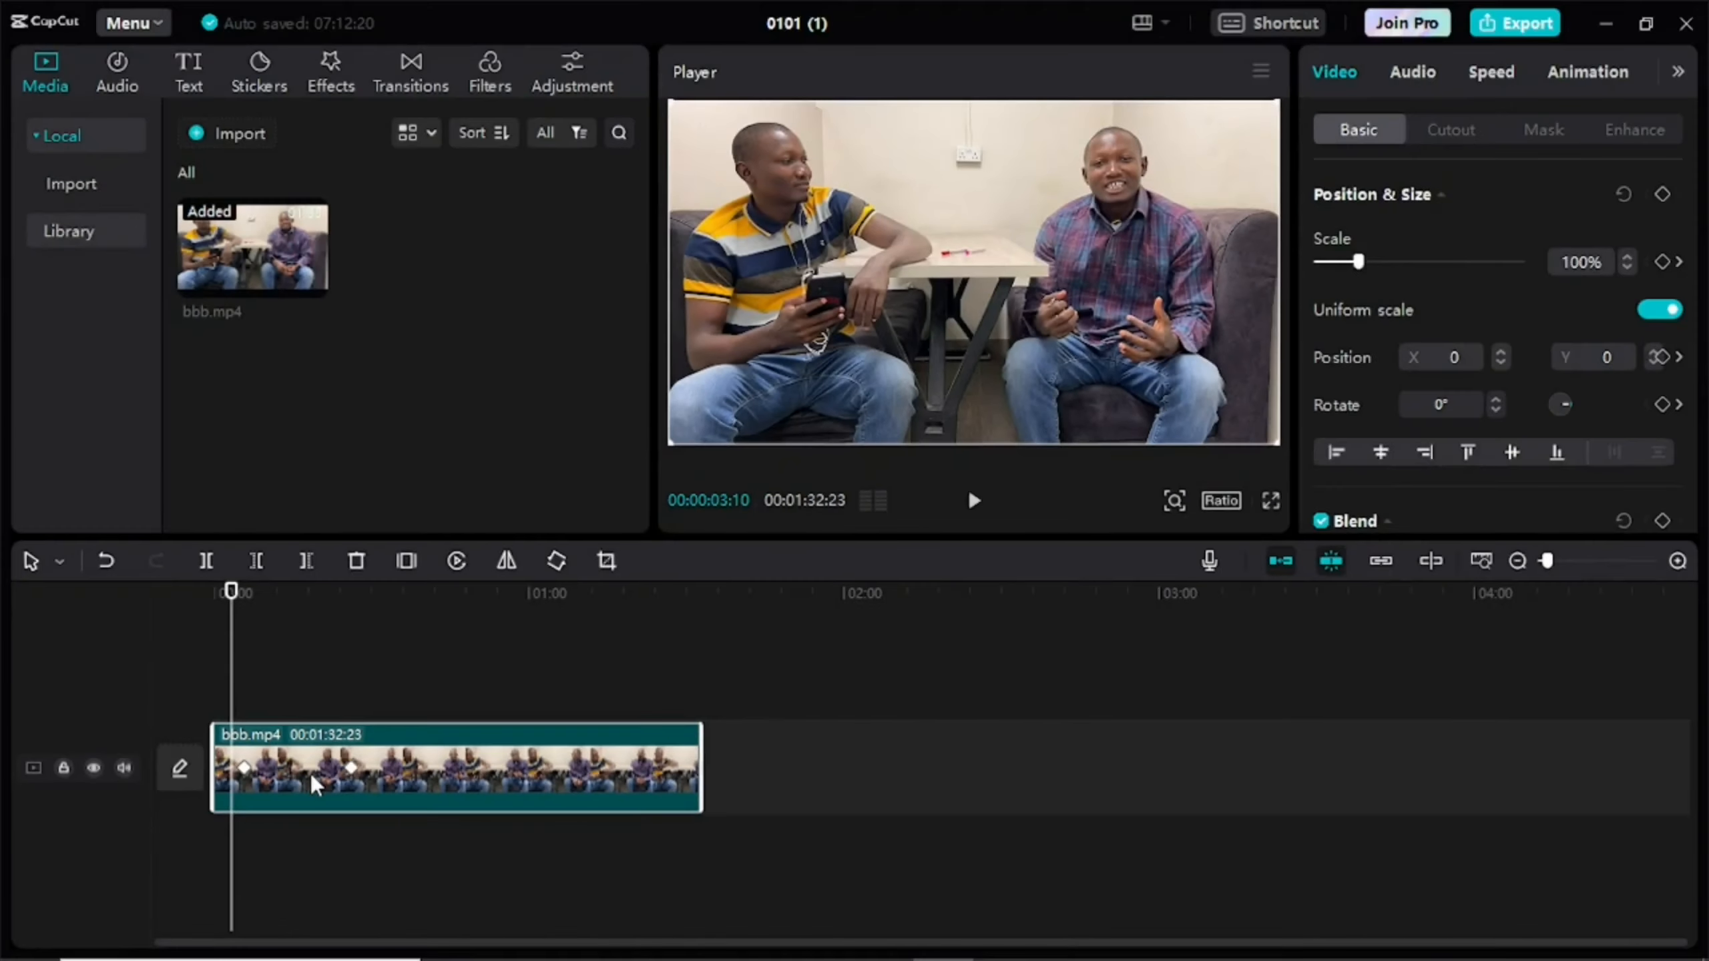
pyautogui.press('space')
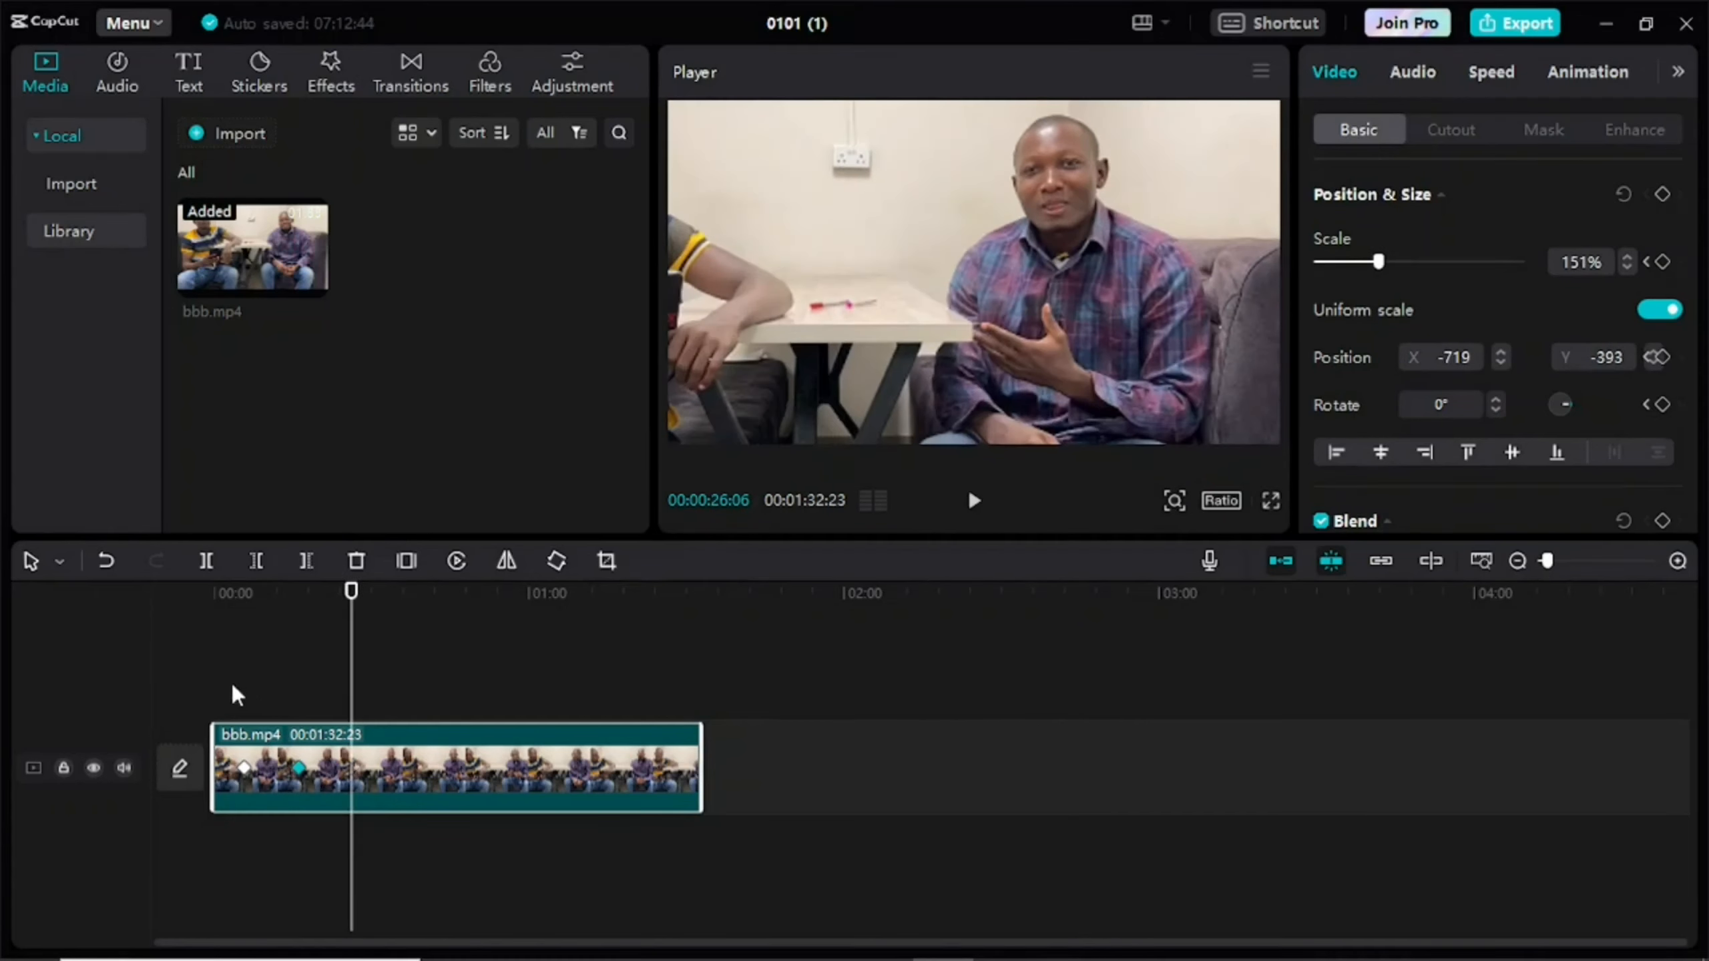
pyautogui.click(274, 717)
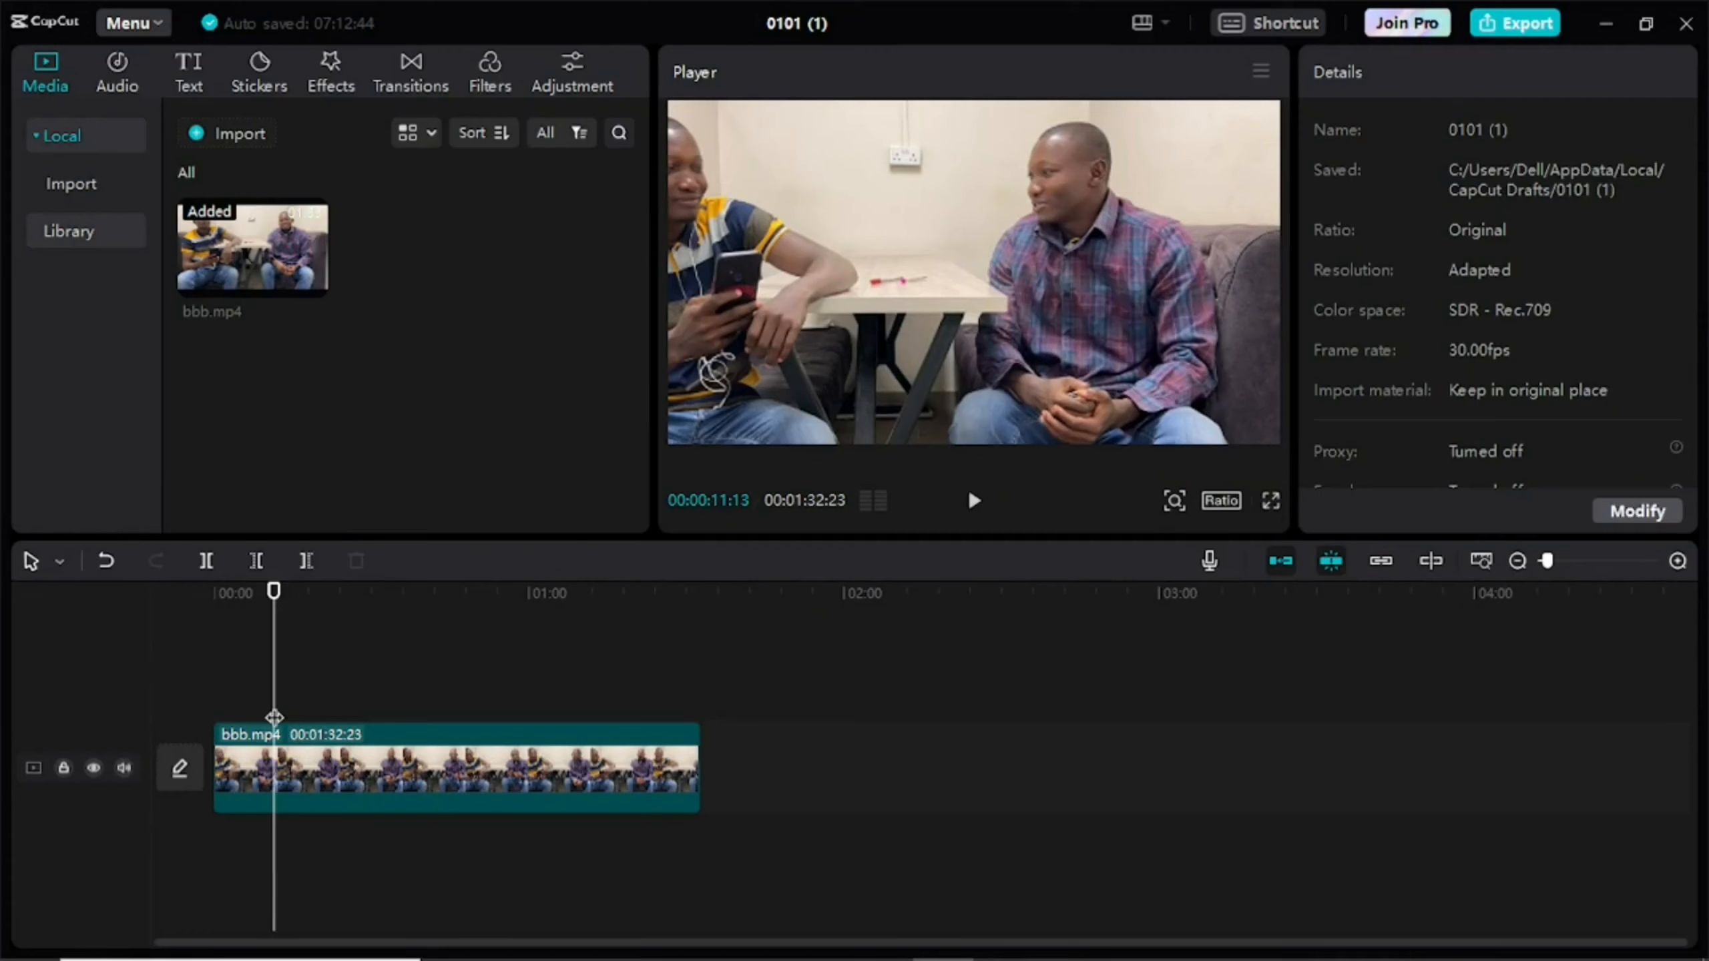
# - Add two more Position & Size keyframes to the clip at 00:00:27:12 and 00:00:30:22
pyautogui.click(357, 740)
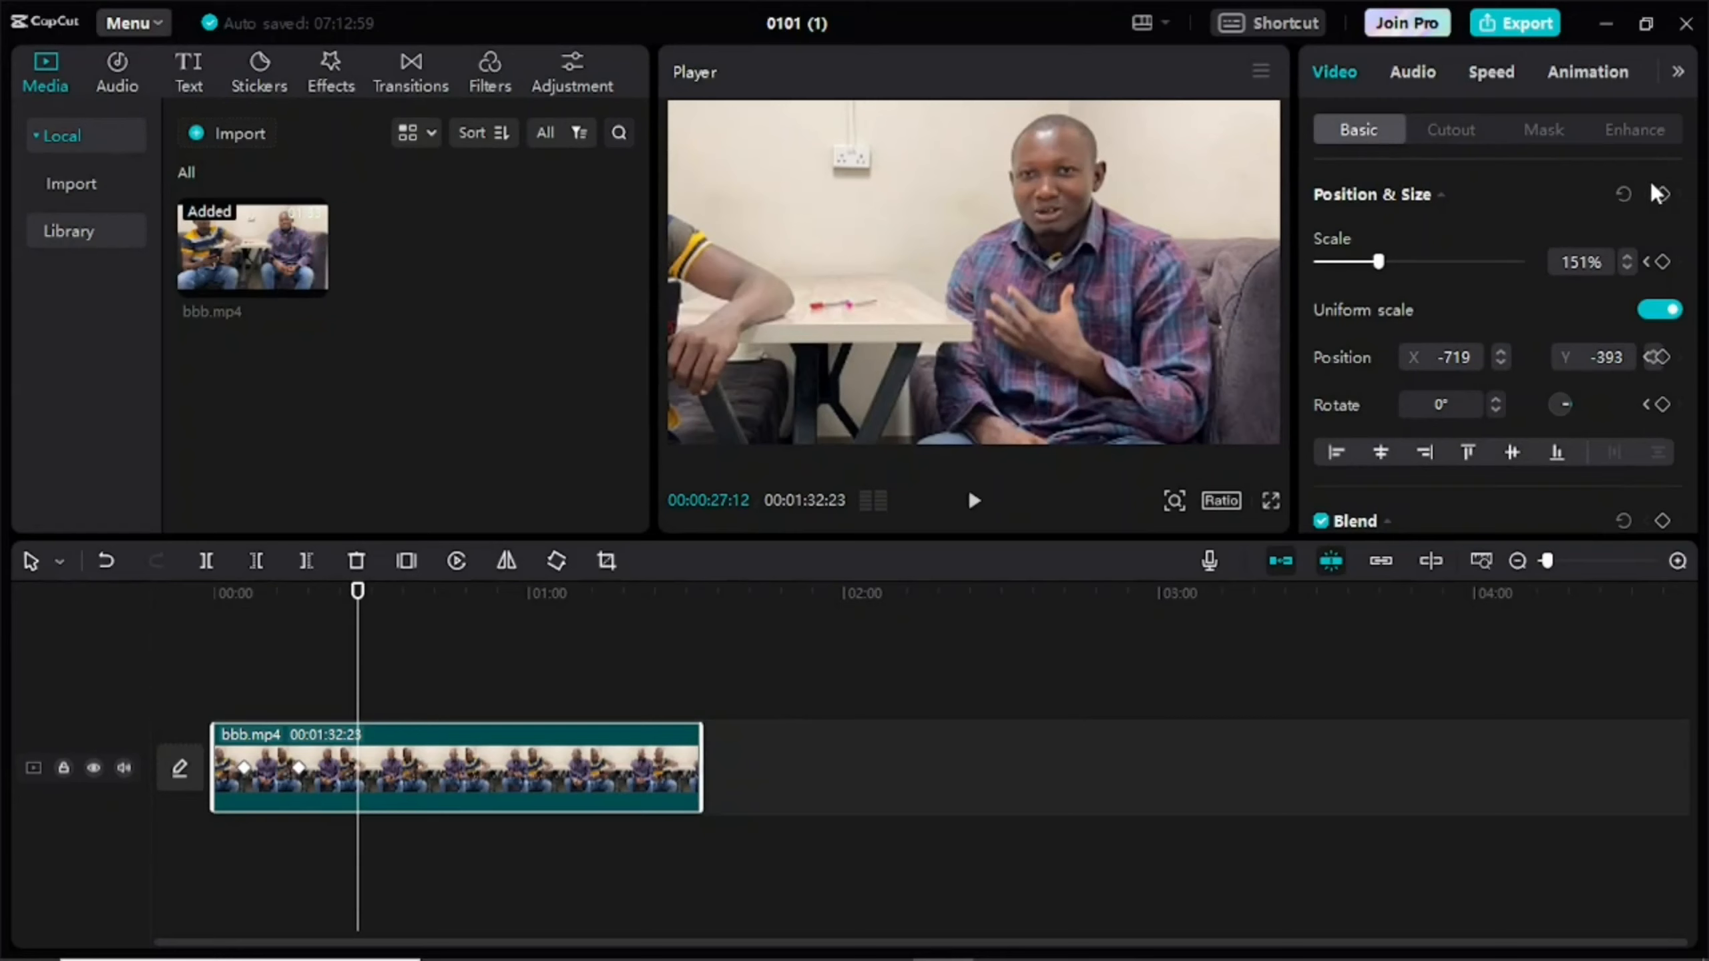
pyautogui.click(1662, 195)
pyautogui.moveTo(362, 611); pyautogui.dragTo(375, 612)
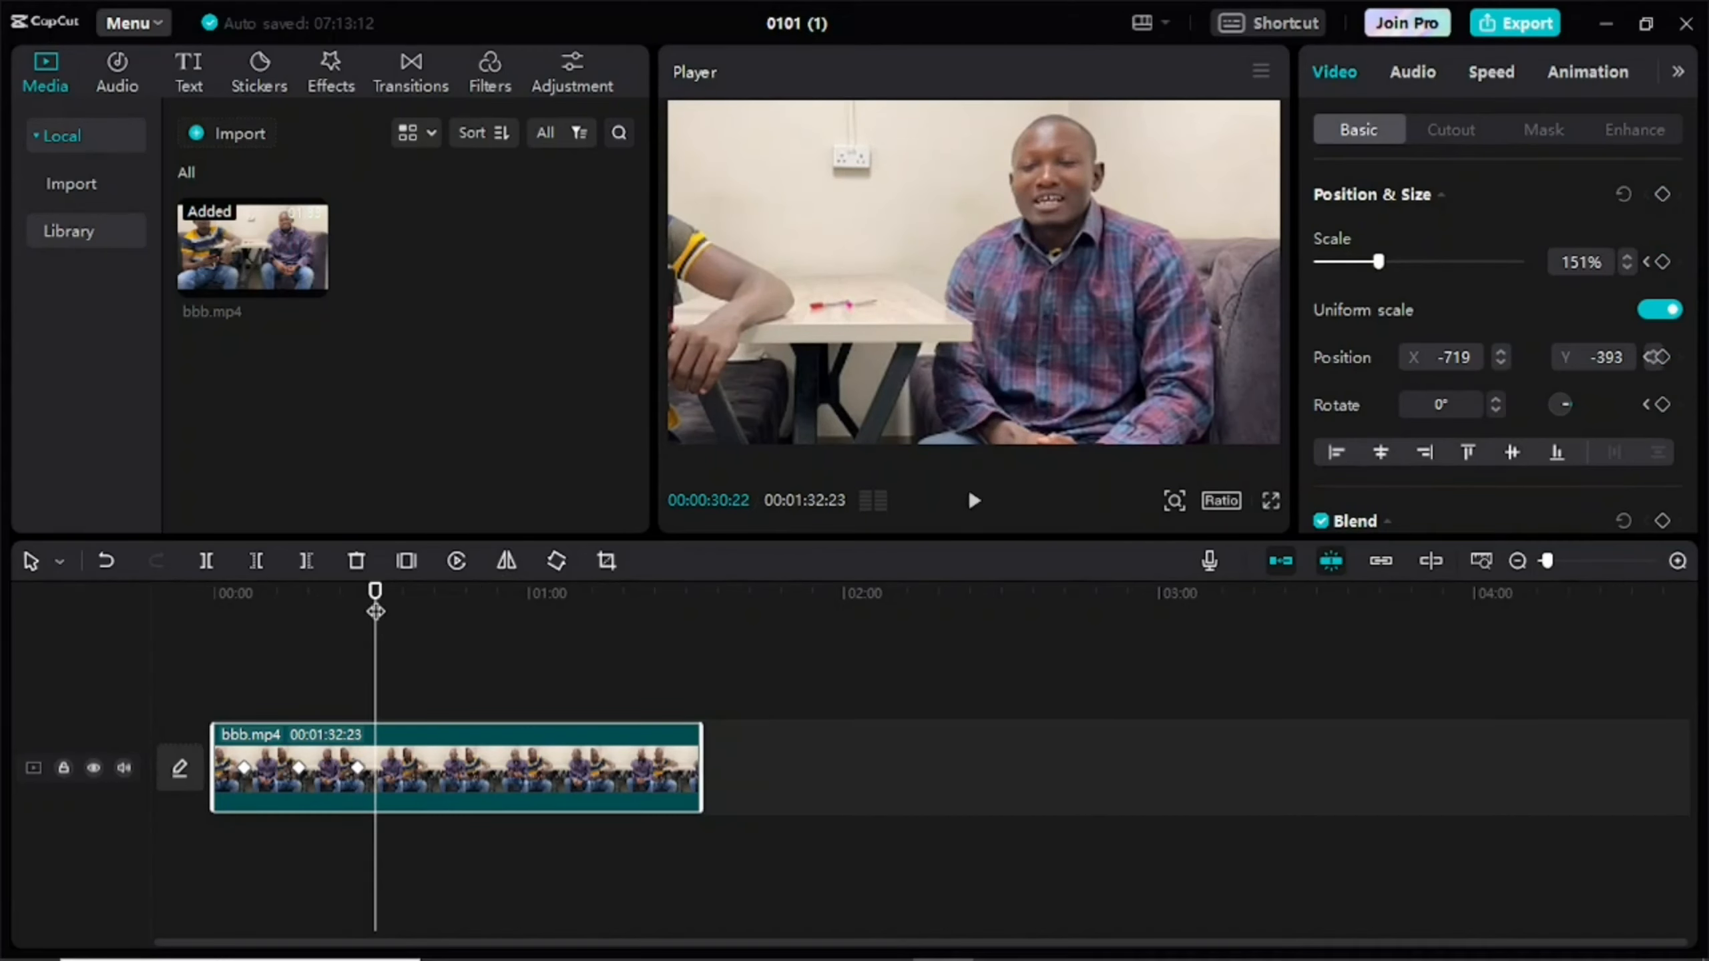
pyautogui.click(1662, 194)
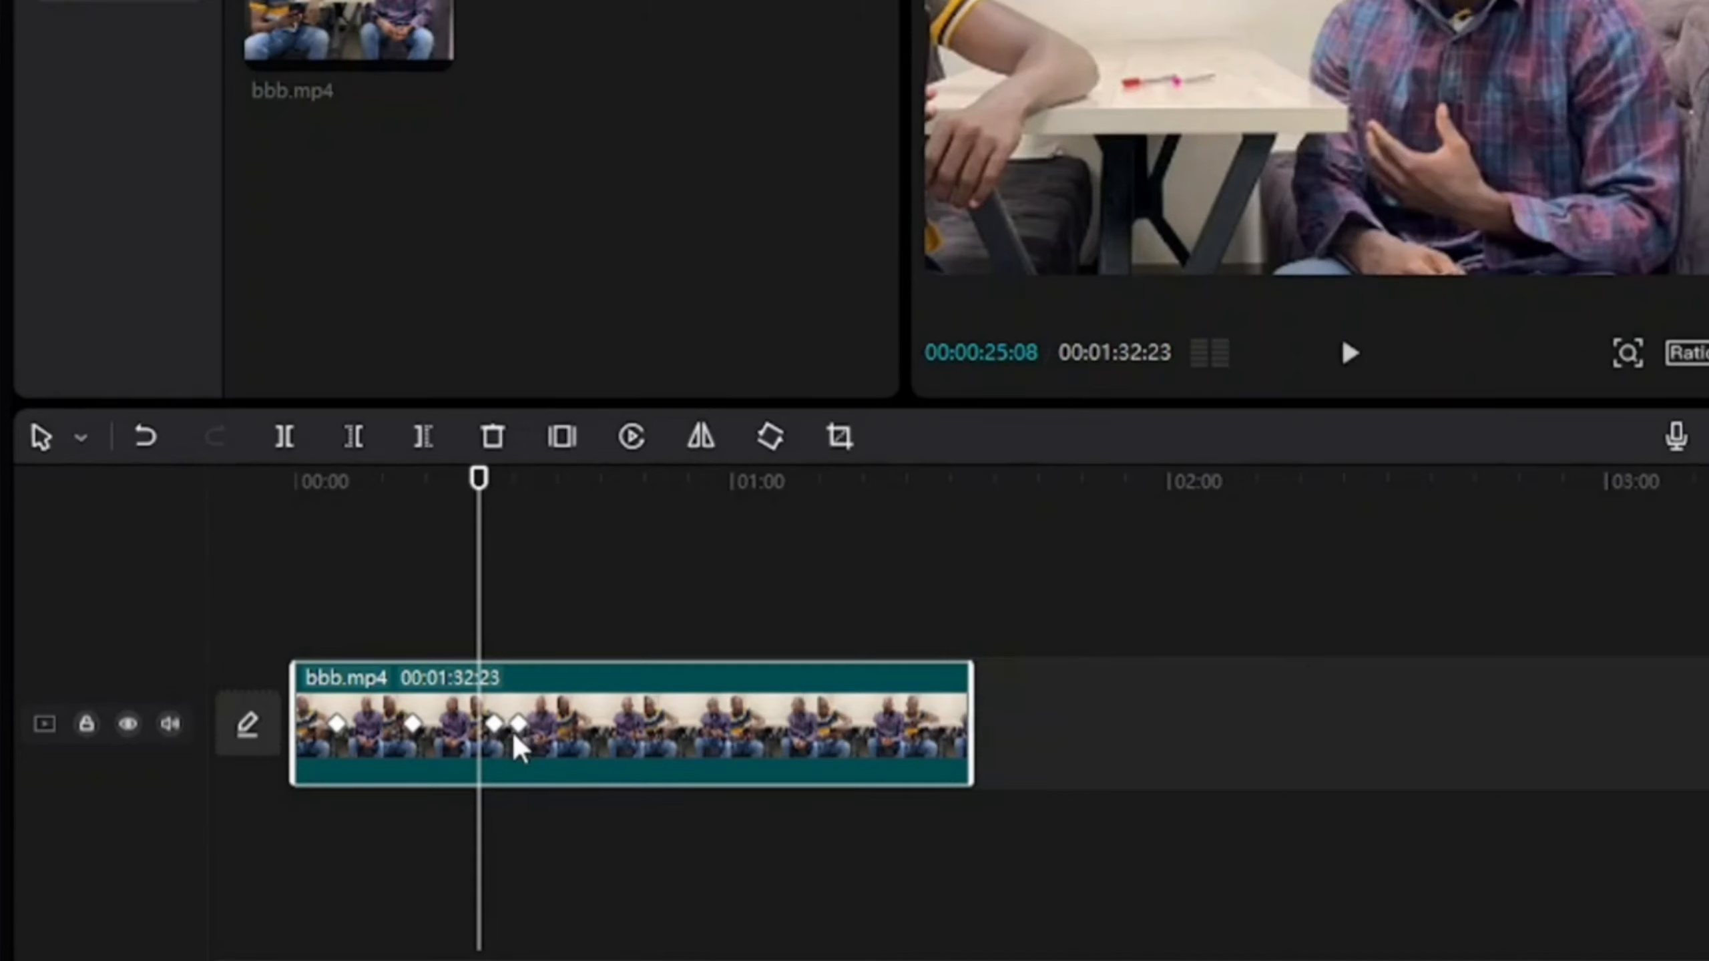
# - At the fourth keyframe, zoom back out by setting the scale to 100% and re-centring the video at X 0, Y 0
pyautogui.click(519, 732)
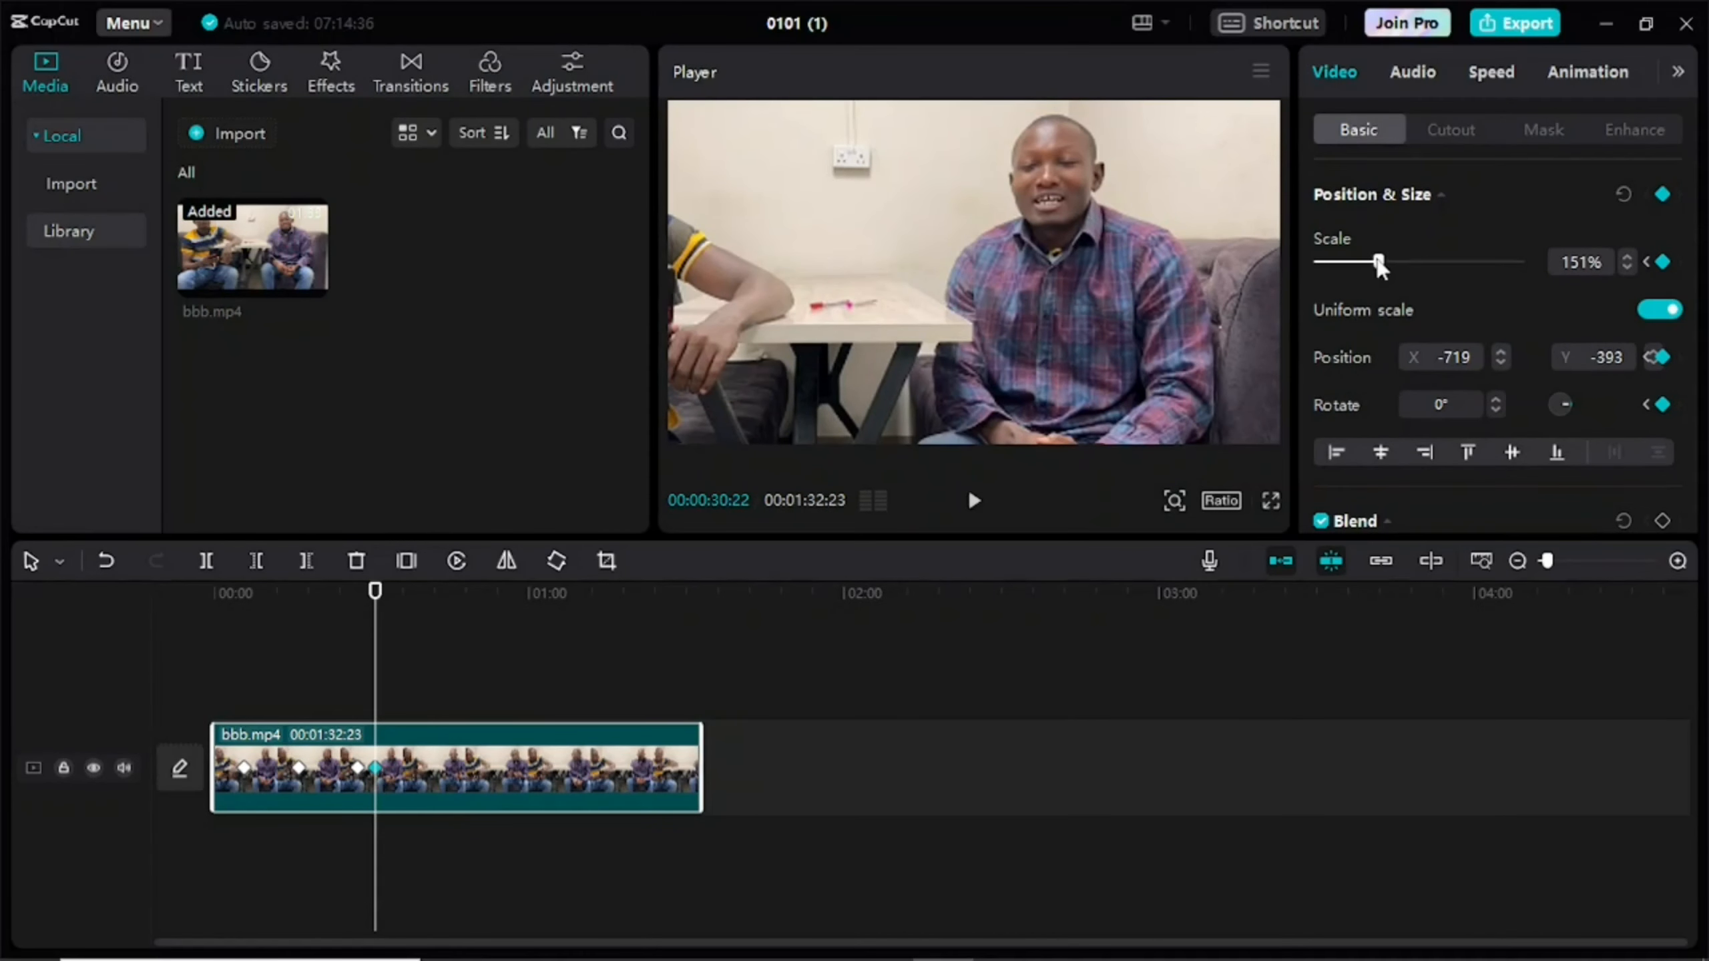
pyautogui.moveTo(1376, 261); pyautogui.dragTo(1358, 263)
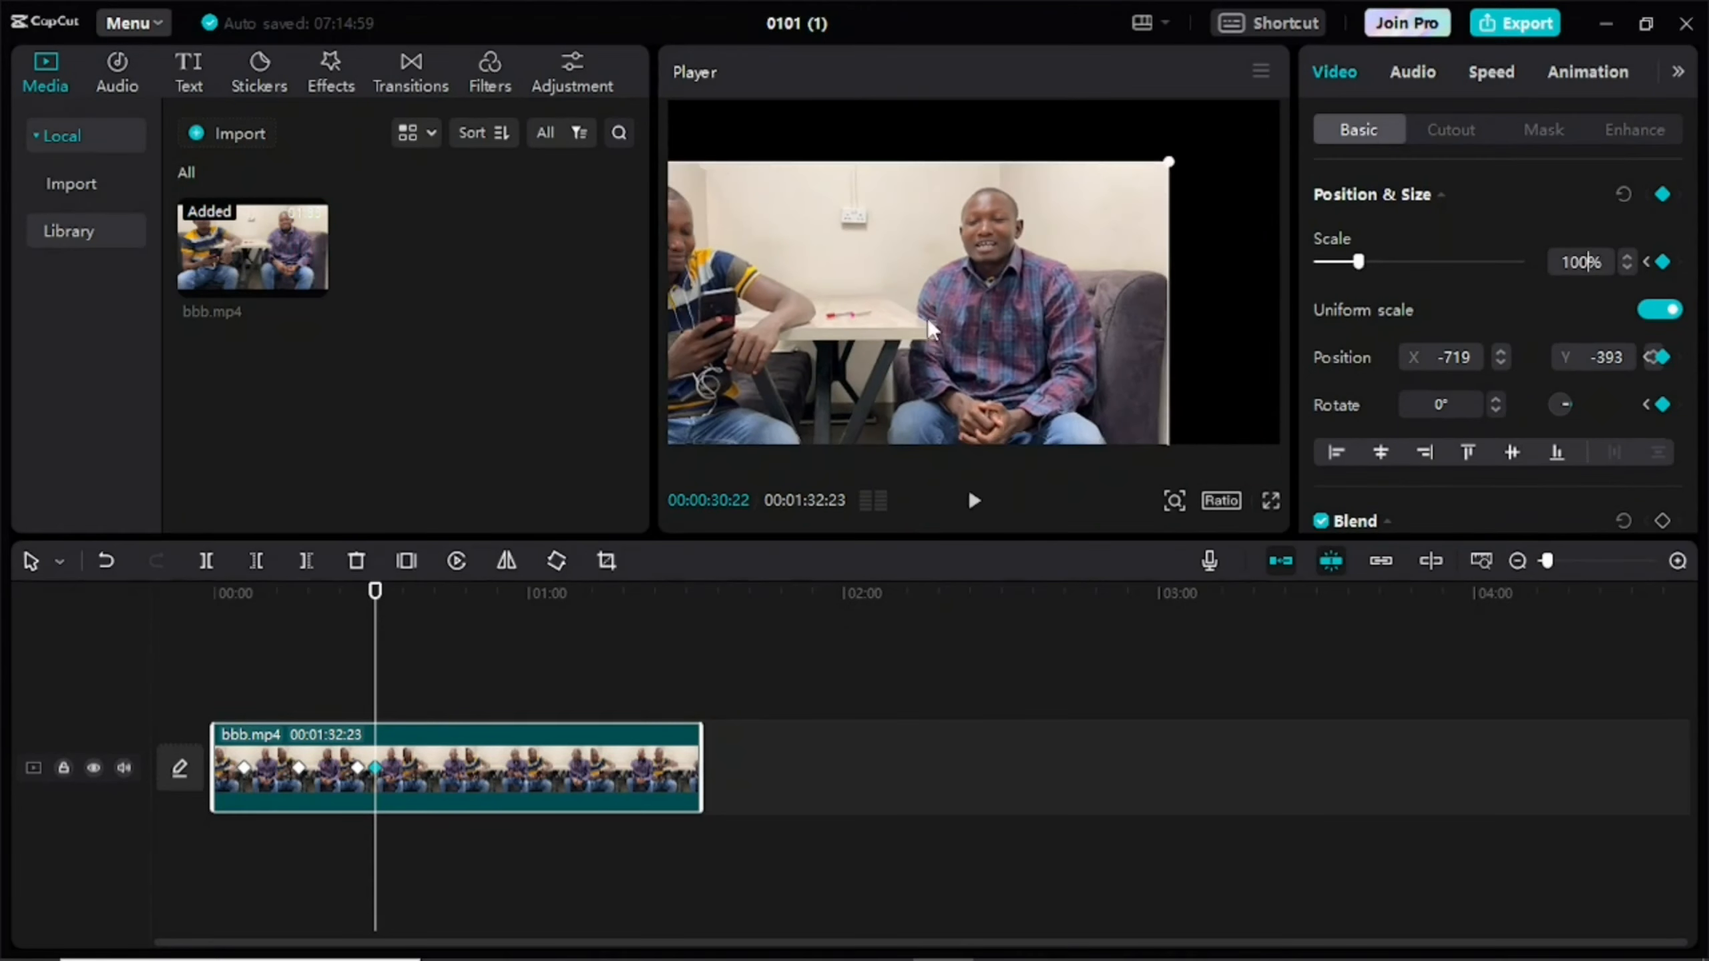
pyautogui.moveTo(935, 330); pyautogui.dragTo(1039, 268)
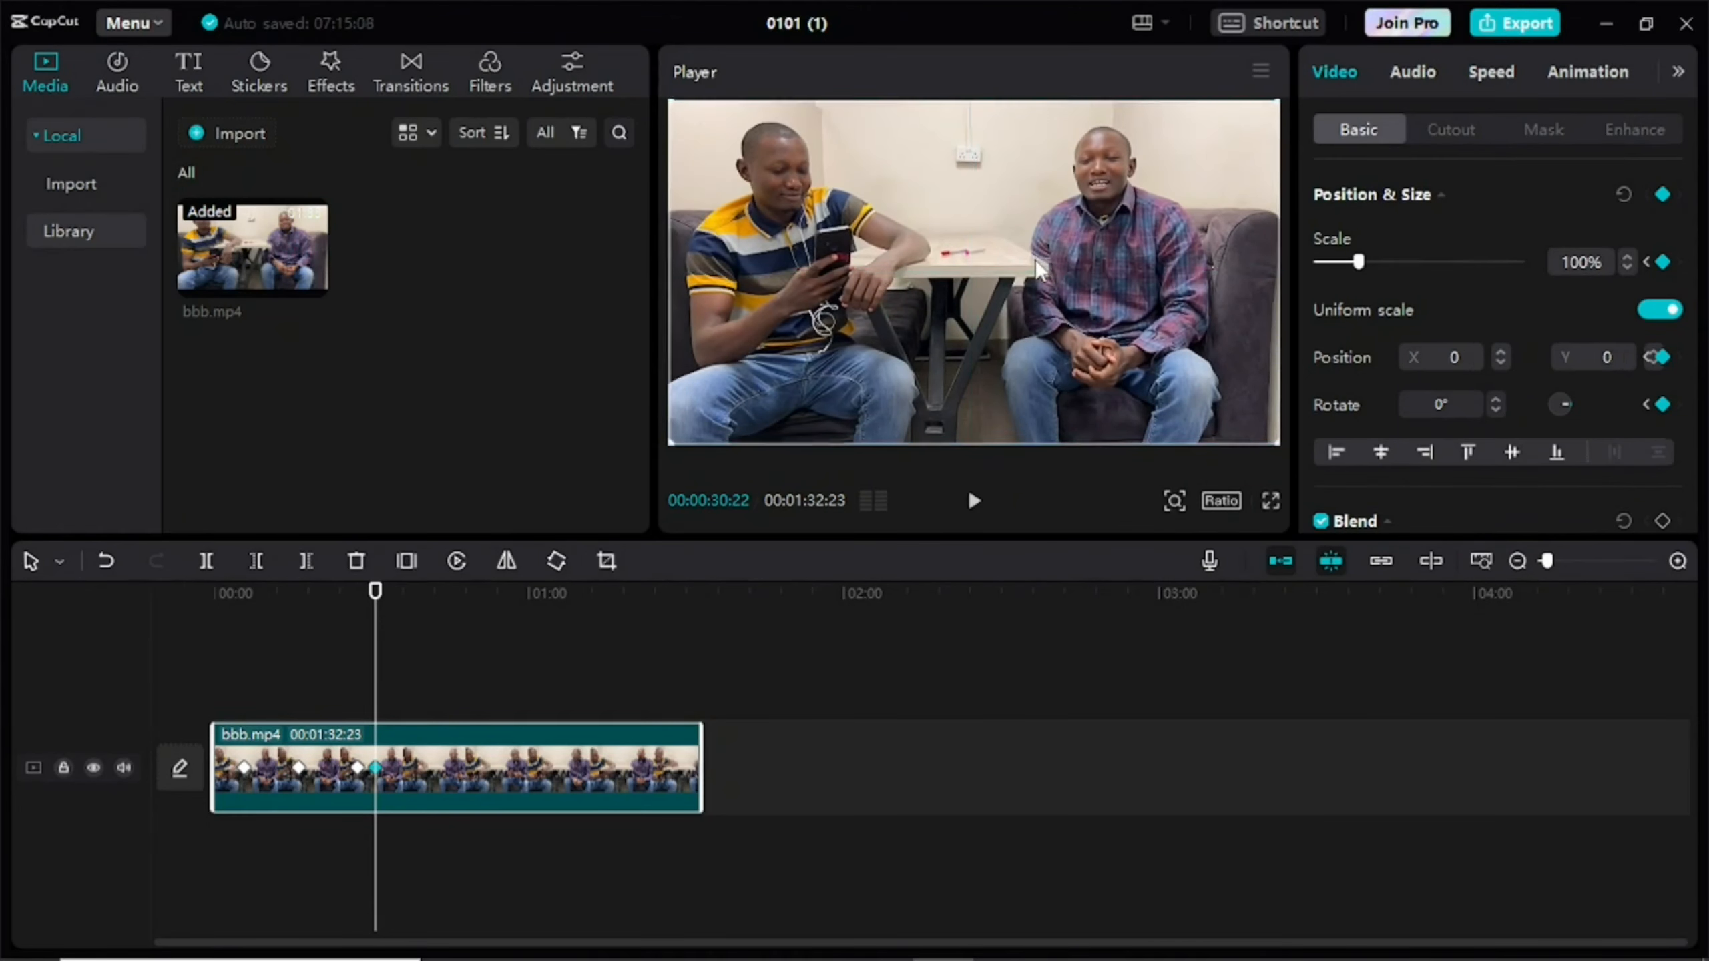
# - Speed up the zoom-in by moving the second keyframe earlier to 00:00:12:12, and play the clip from the start through both zooms
pyautogui.click(293, 770)
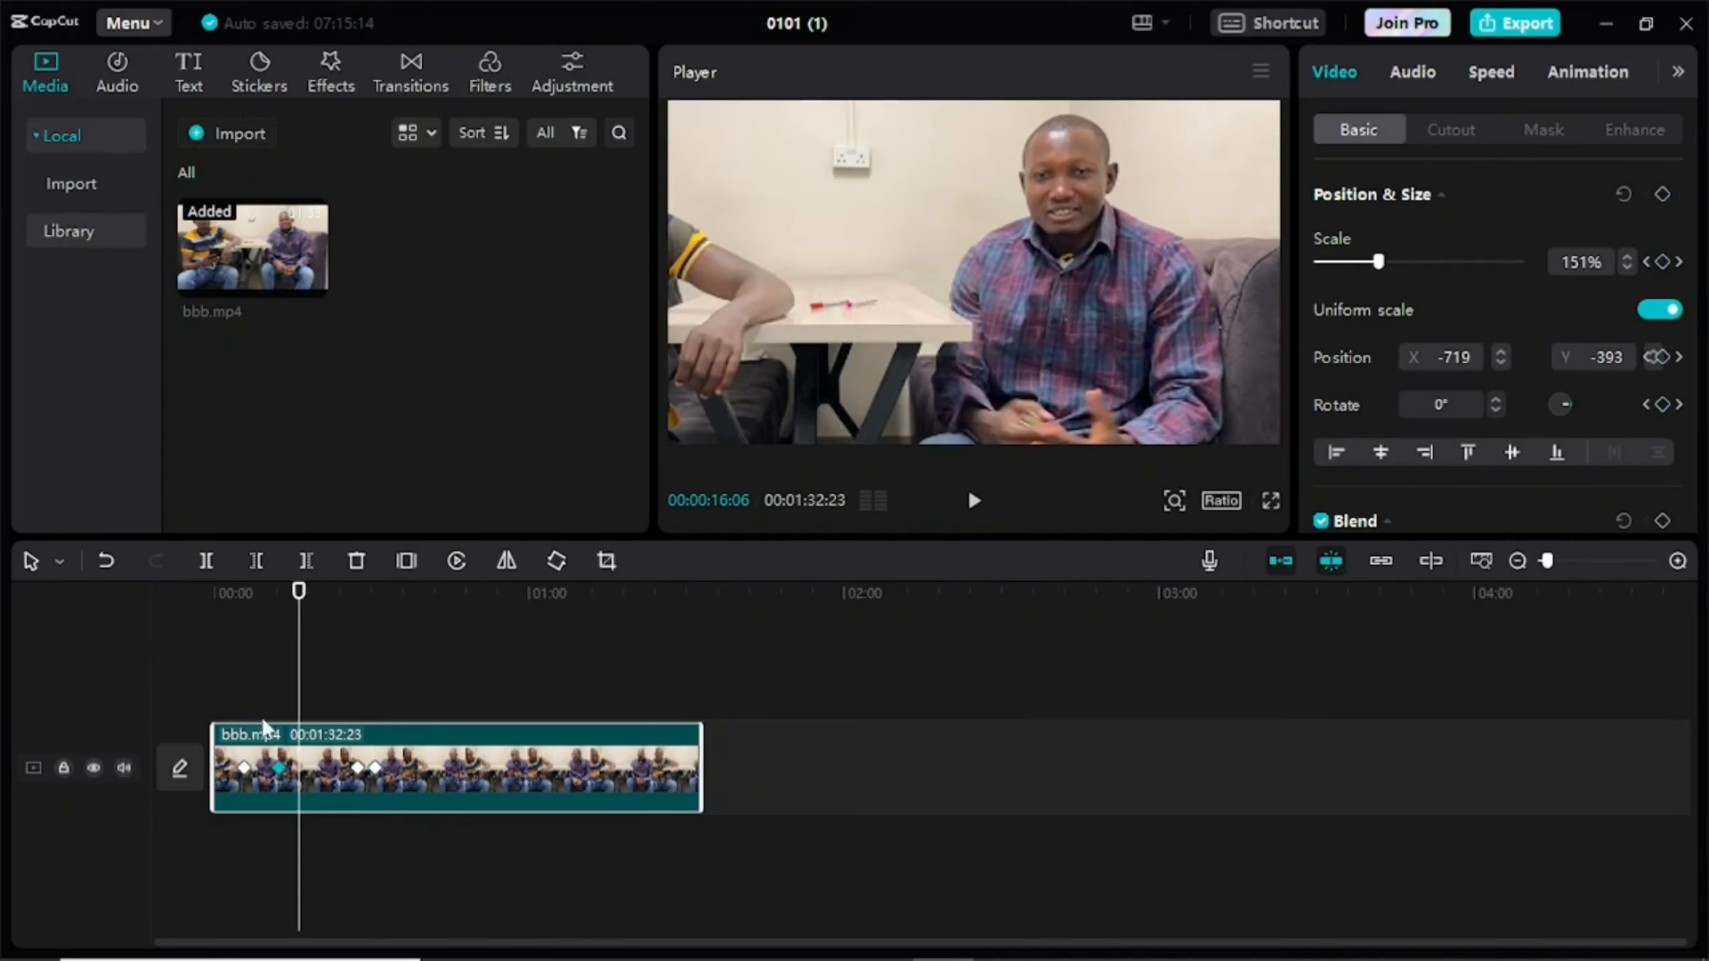
pyautogui.click(224, 700)
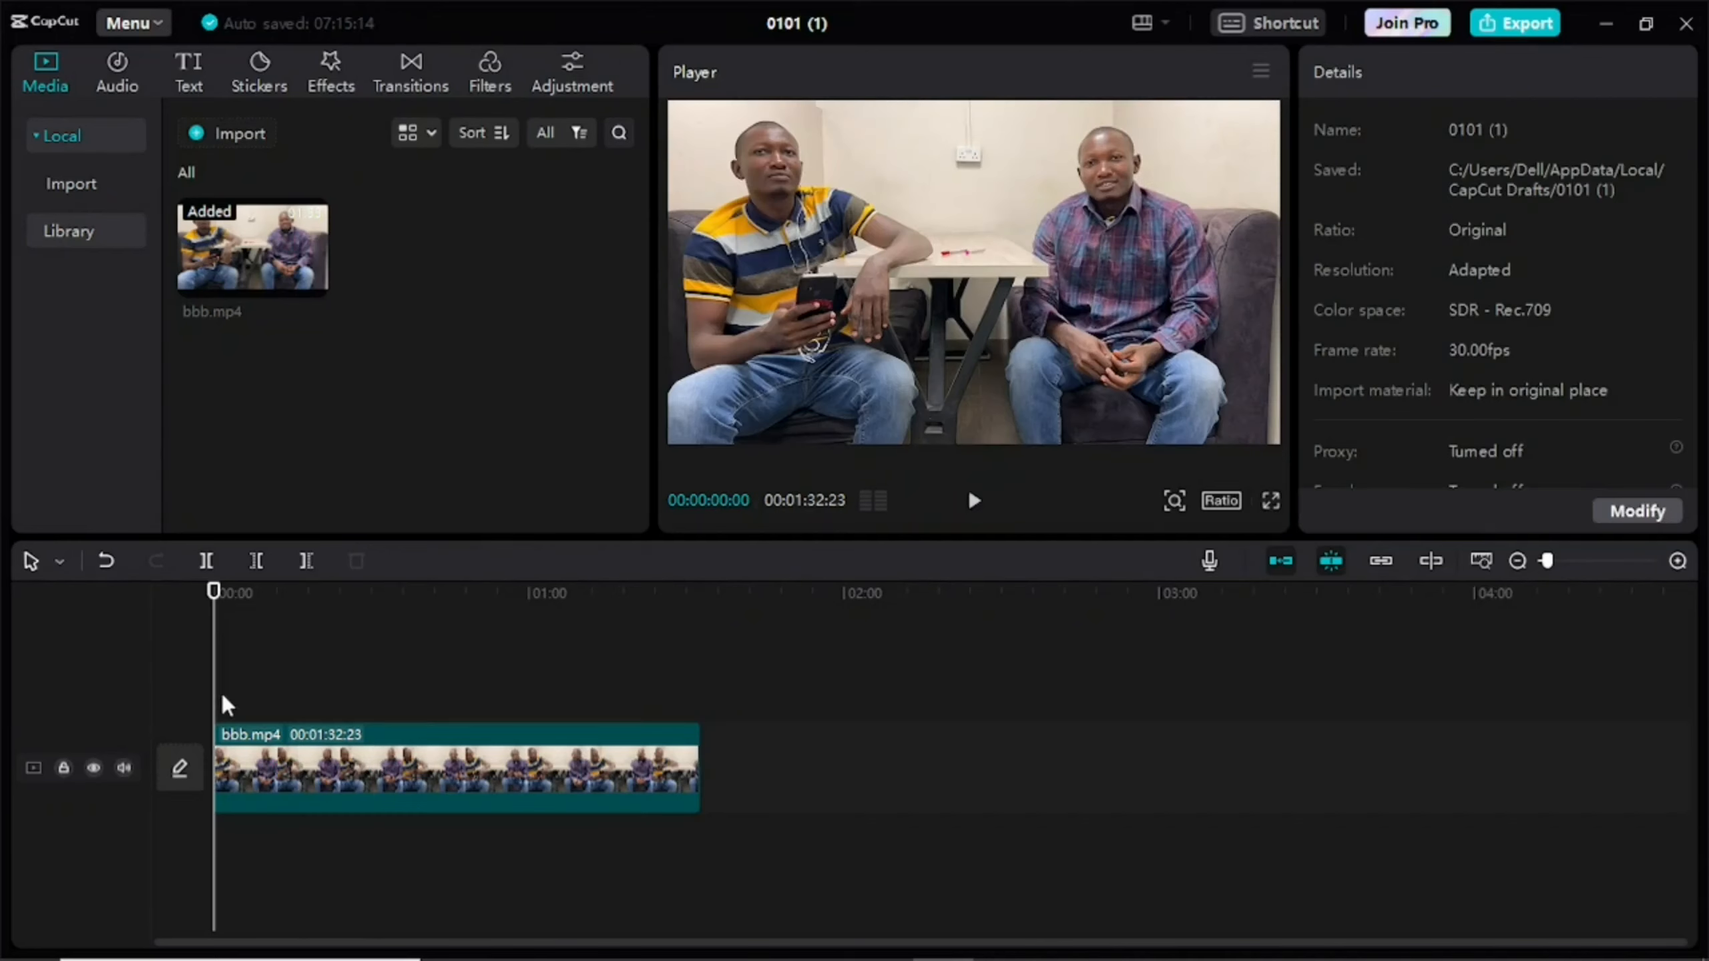
pyautogui.click(281, 782)
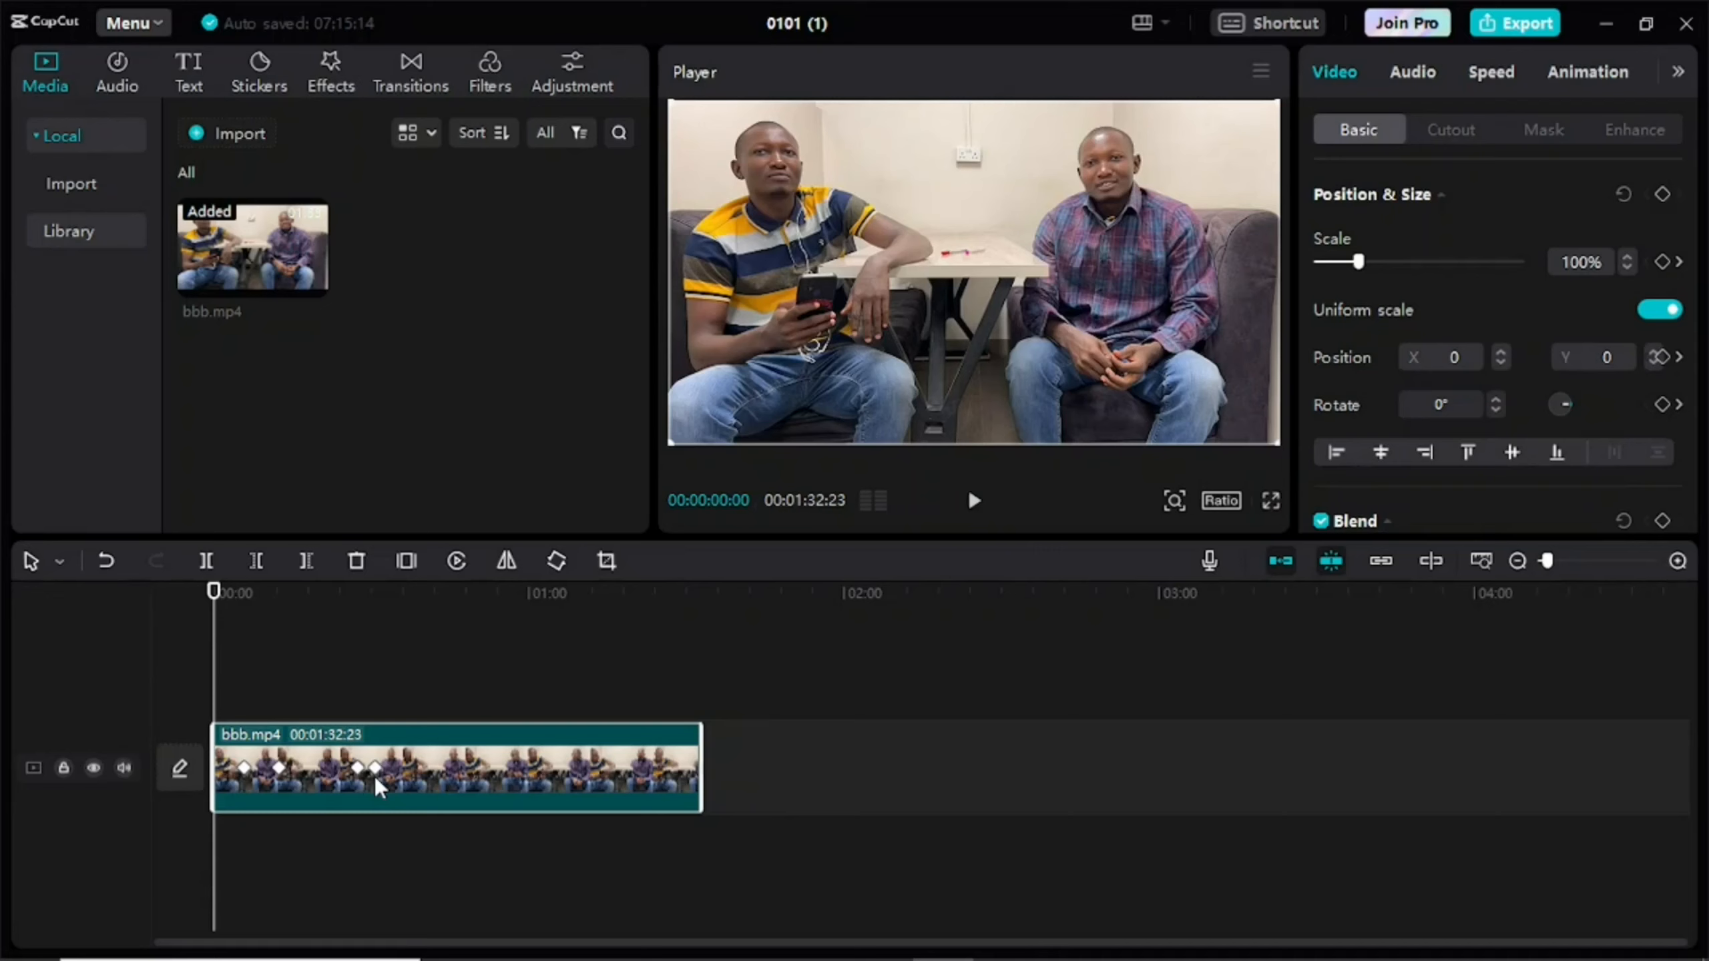
pyautogui.press('space')
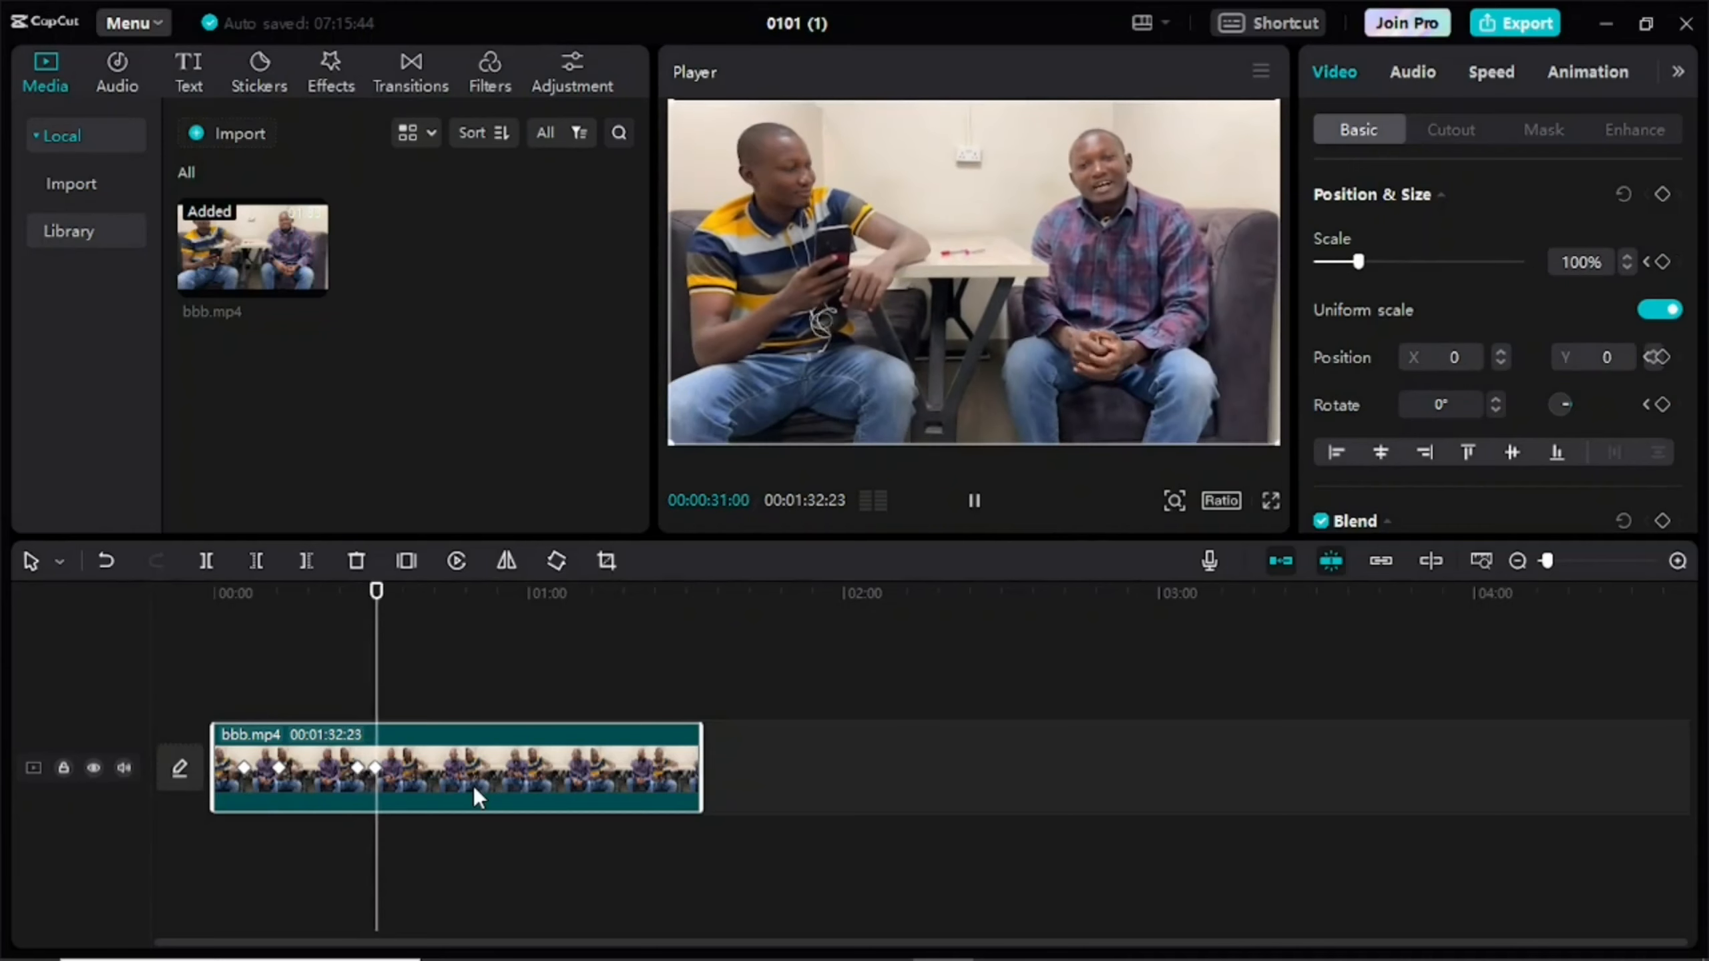
pyautogui.press('space')
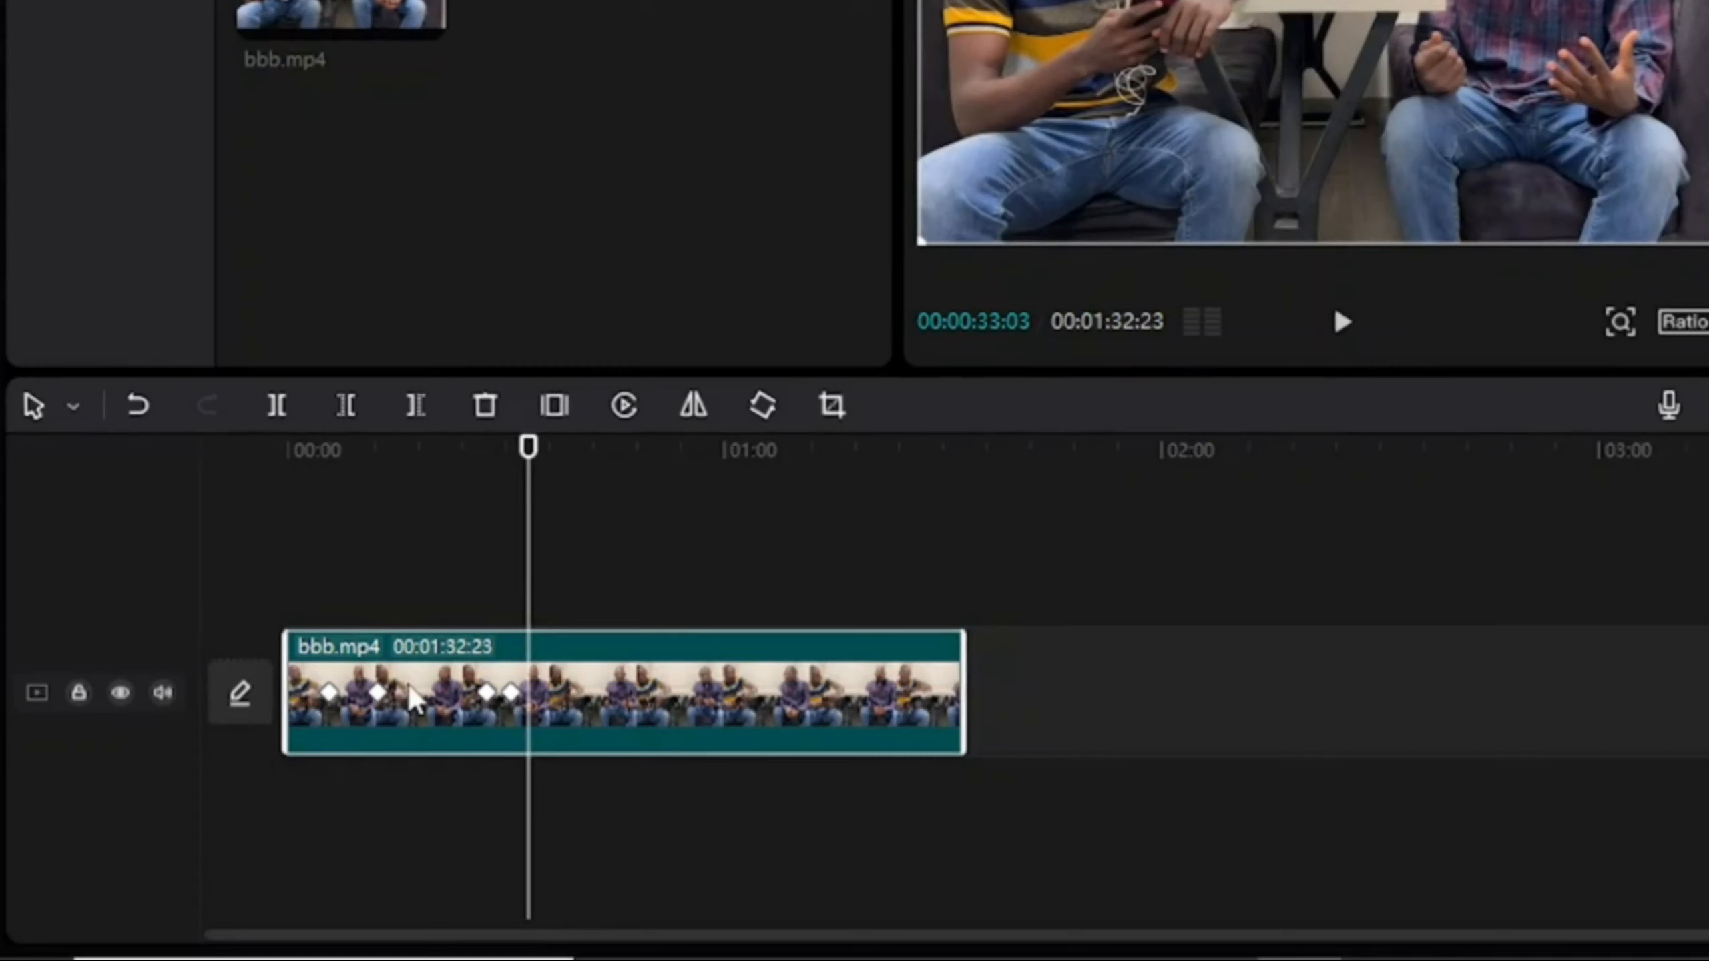
# - Shift the second keyframe earlier to 00:00:09:02 and the zoom-out pair earlier, with the fourth keyframe at 00:00:25:00, and return near the clip's start
pyautogui.moveTo(378, 697); pyautogui.dragTo(357, 697)
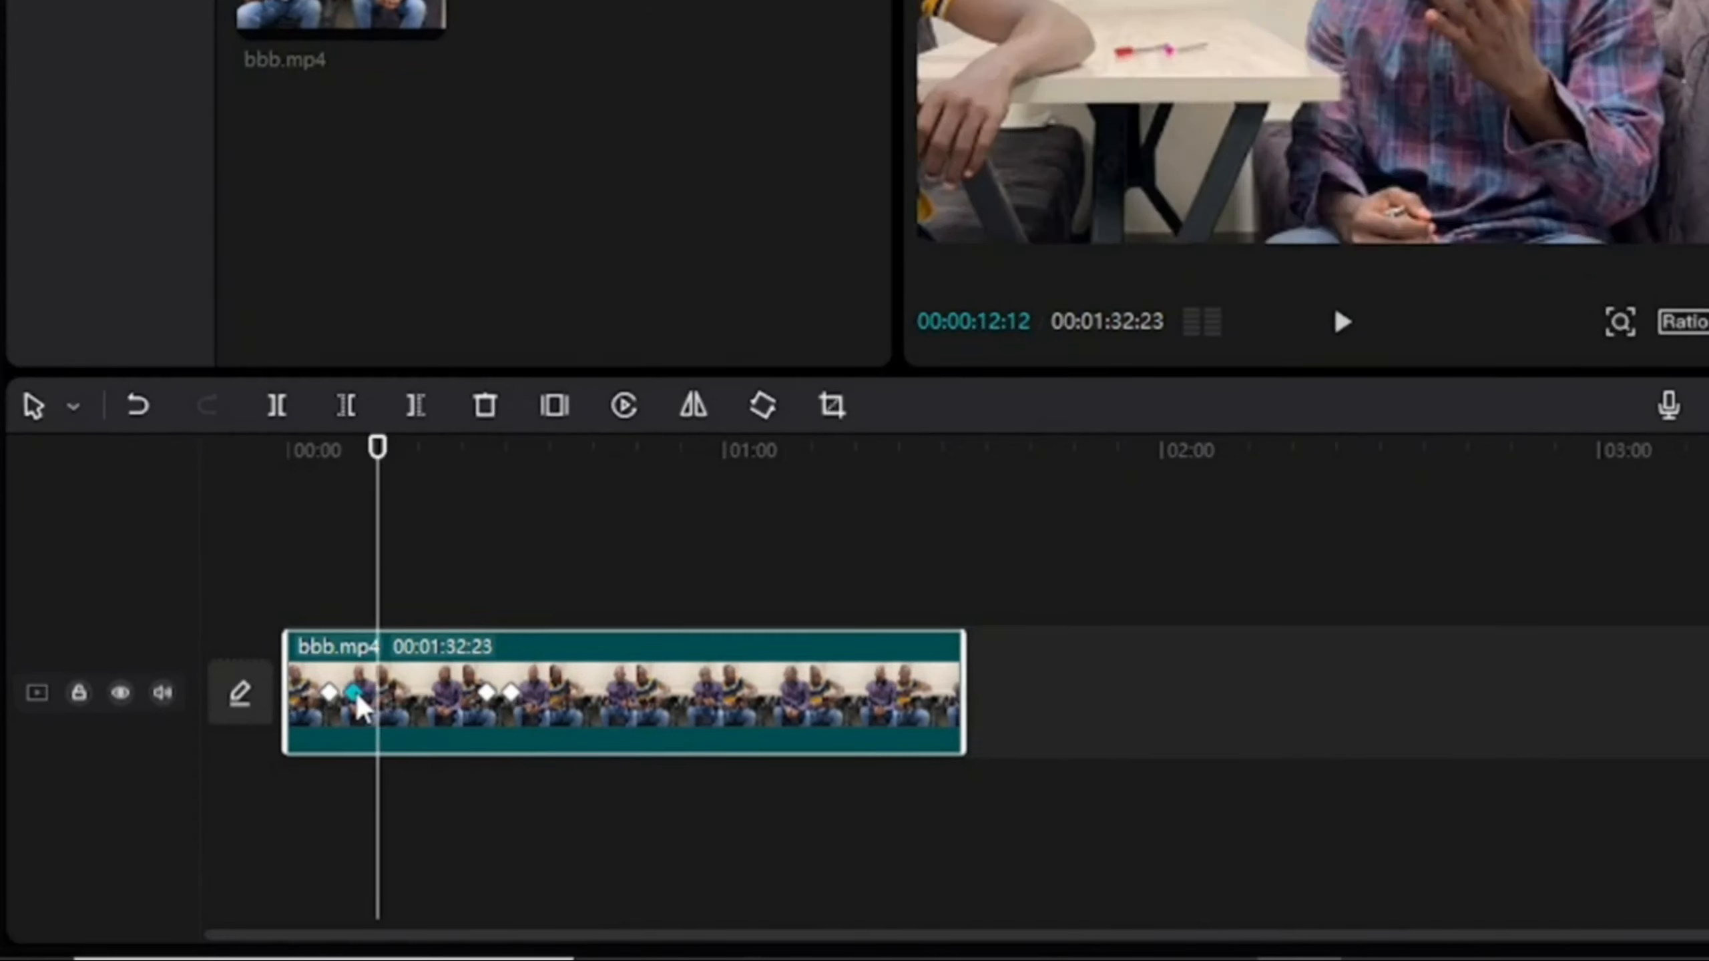
pyautogui.moveTo(488, 699)
pyautogui.mouseDown()
pyautogui.moveTo(440, 699)
pyautogui.moveTo(477, 697)
pyautogui.mouseUp()
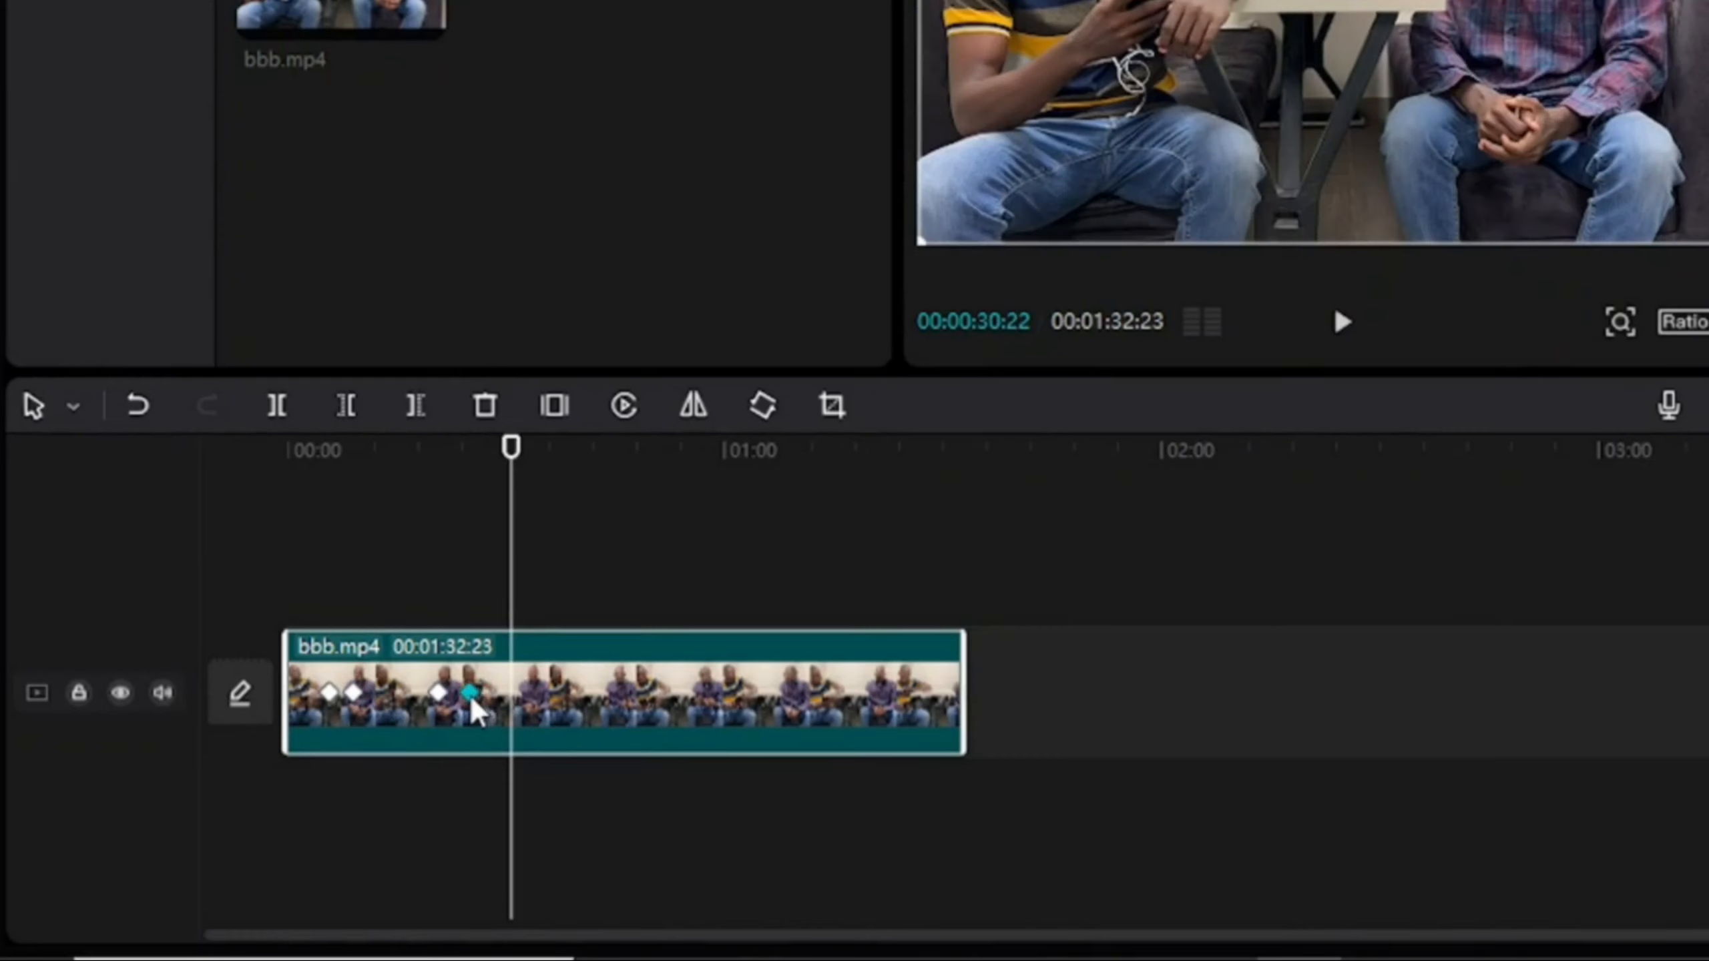
pyautogui.click(302, 633)
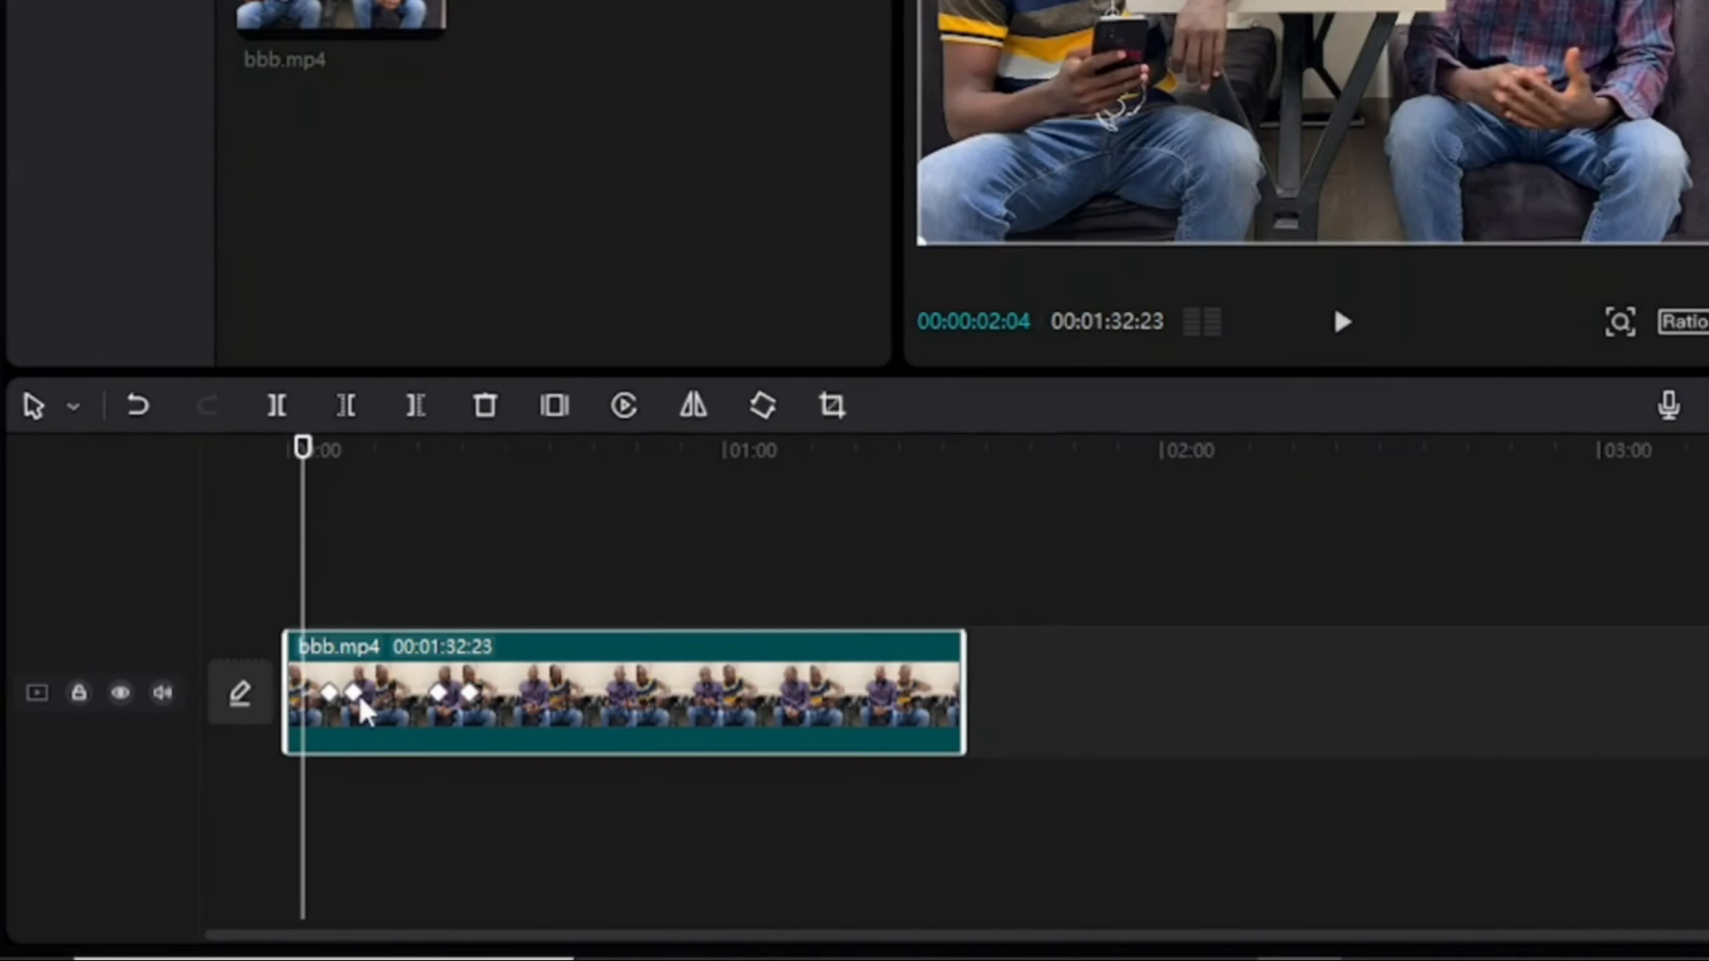
# - Place the second keyframe almost against the first, bring the last two close together at about 00:00:17, and play back the faster zooms
pyautogui.click(355, 696)
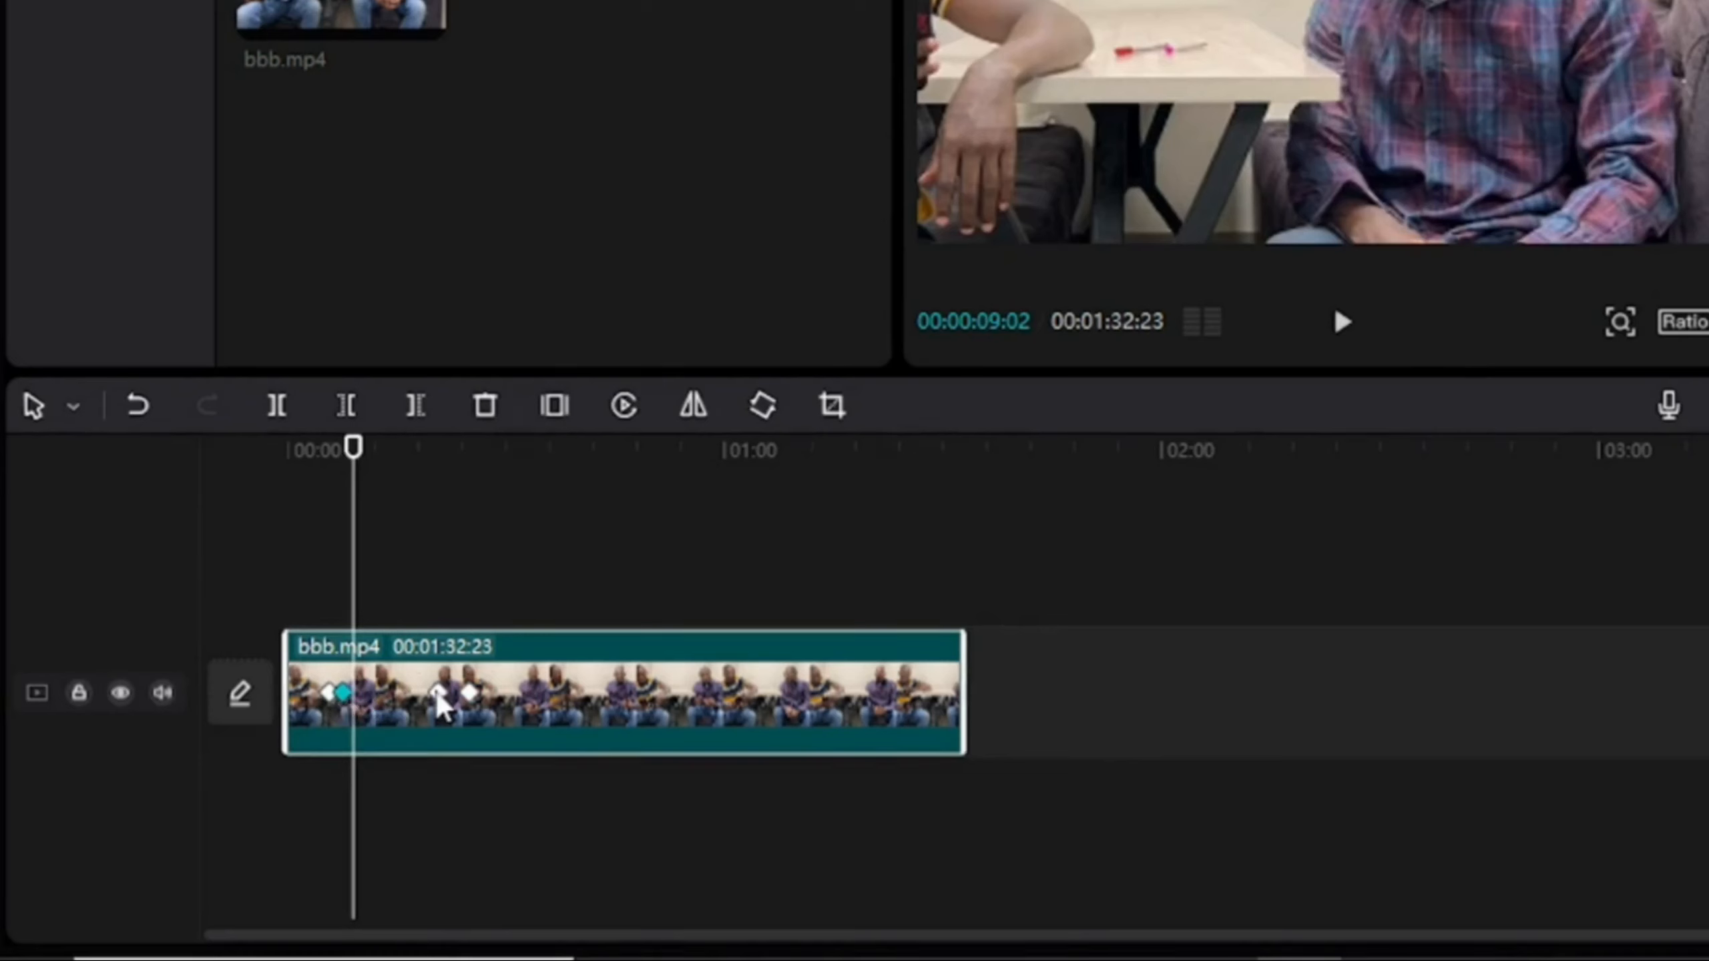
pyautogui.moveTo(441, 697)
pyautogui.mouseDown()
pyautogui.moveTo(408, 697)
pyautogui.moveTo(443, 703)
pyautogui.moveTo(427, 700)
pyautogui.mouseUp()
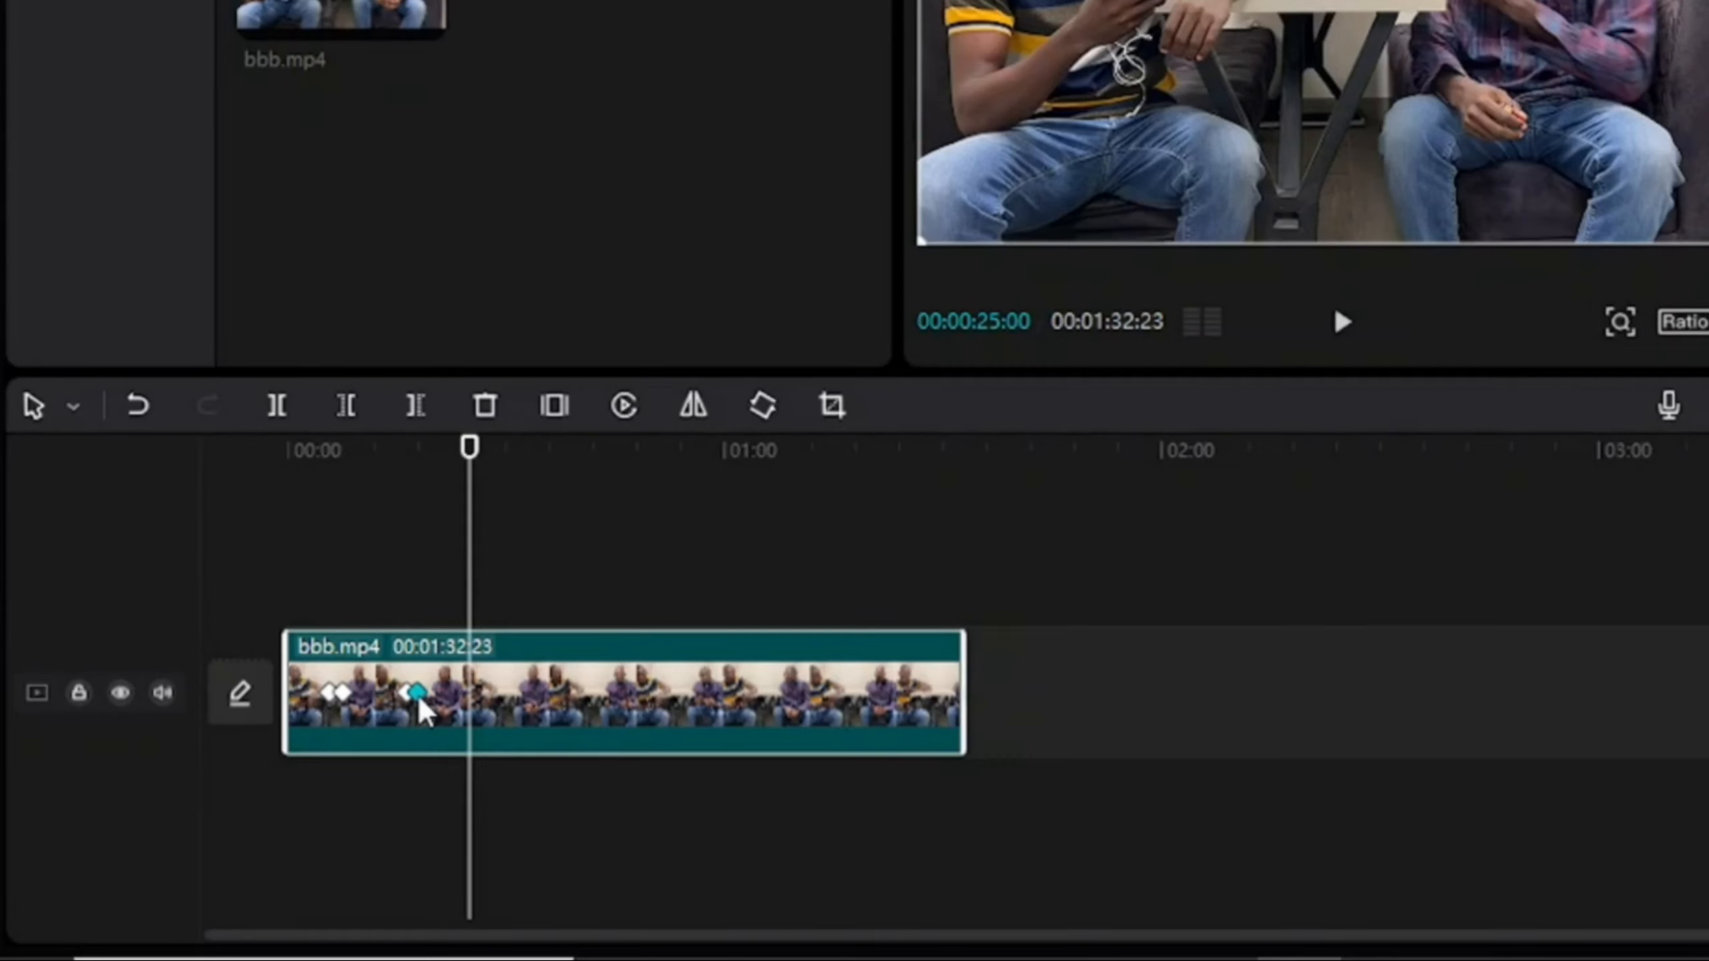
pyautogui.click(304, 607)
pyautogui.press('space')
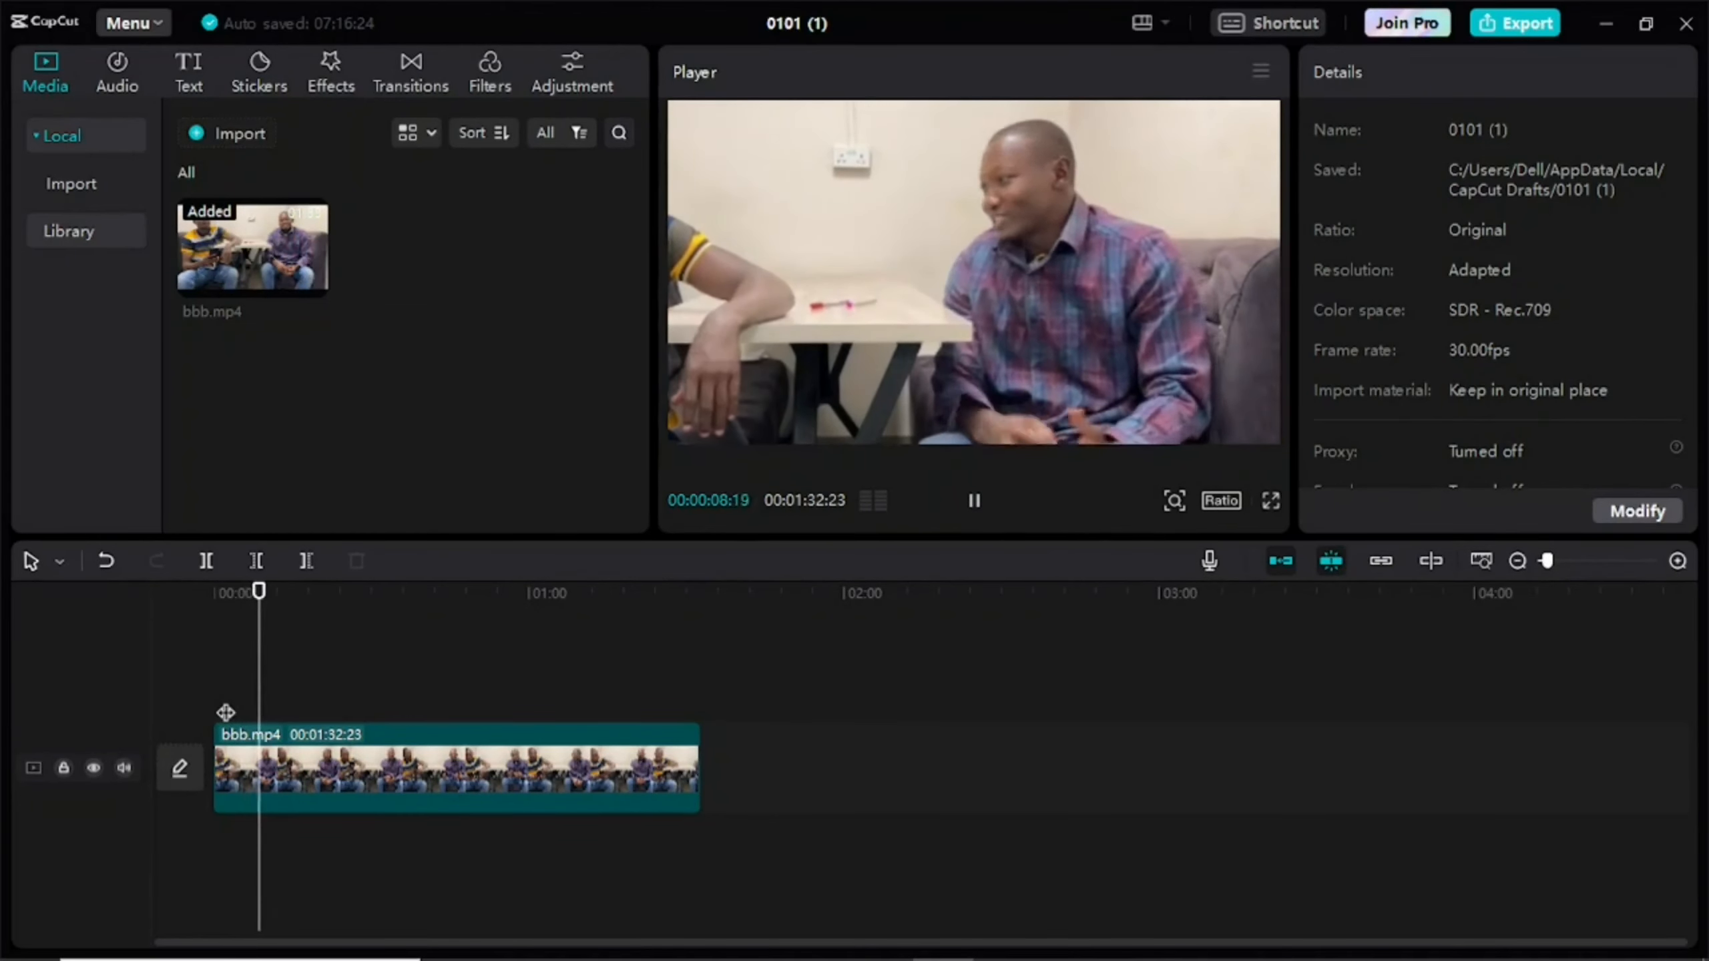
pyautogui.click(340, 786)
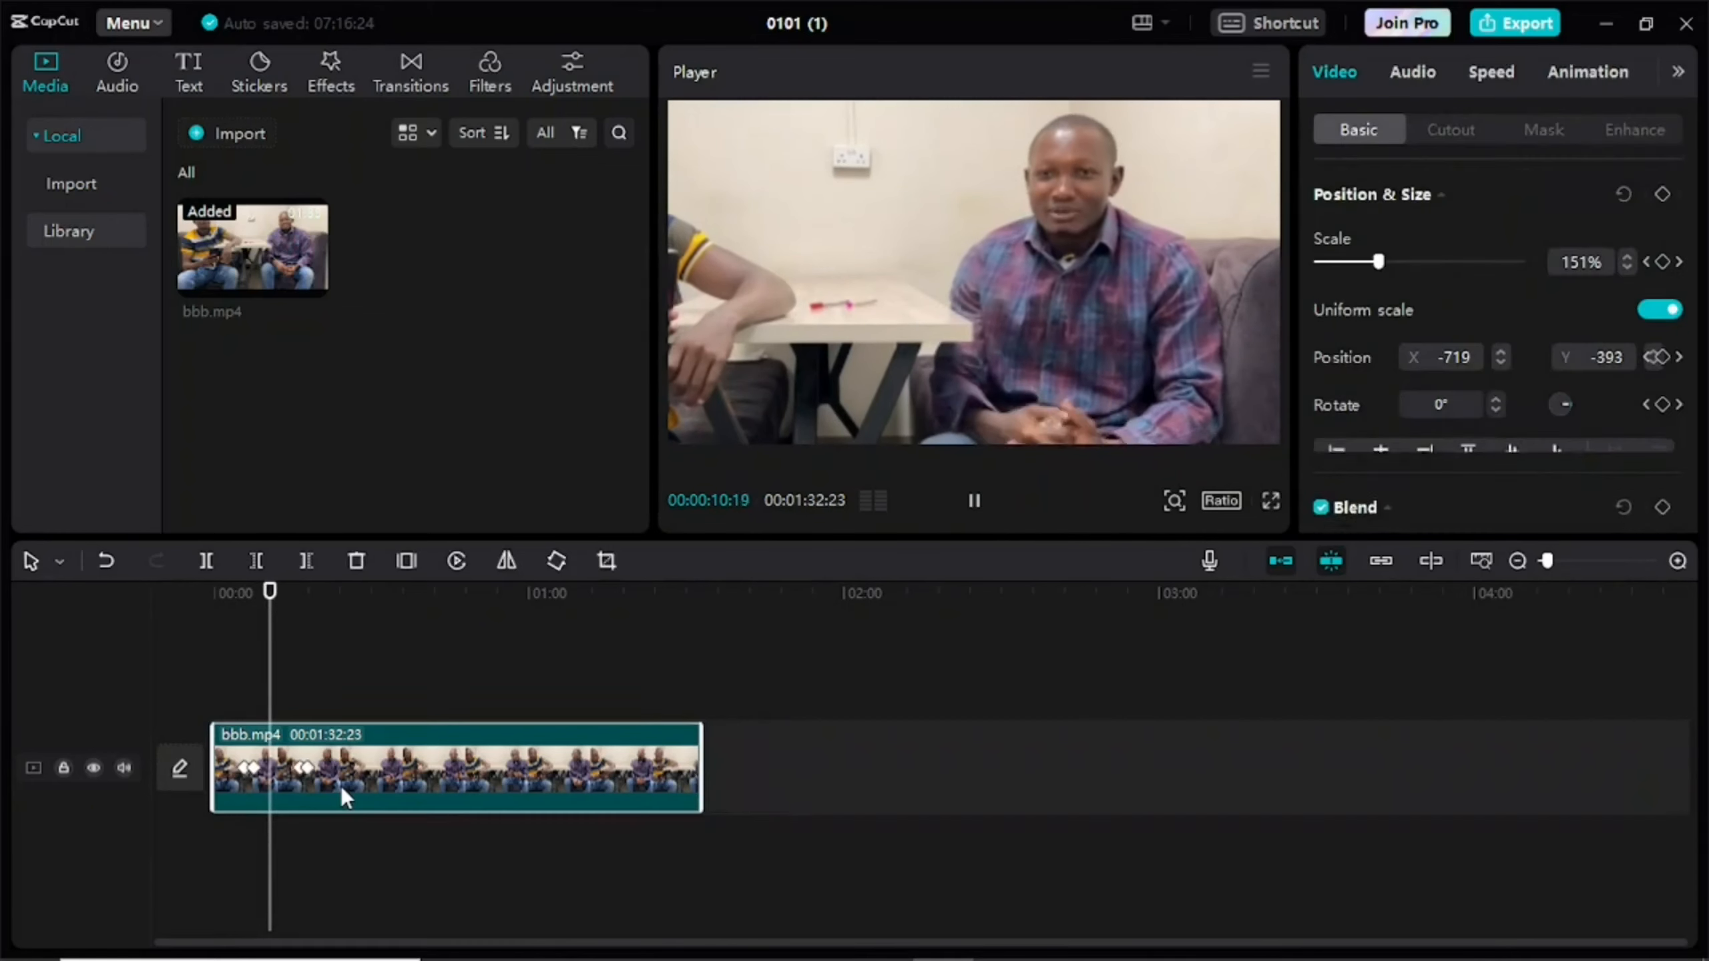